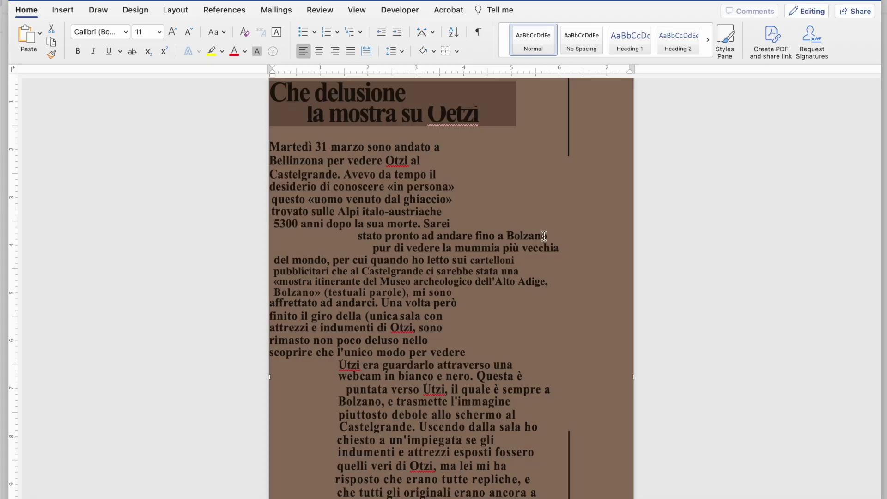
Scroll through the converted Italian article 'Che delusione la mostra su Oetzi'
scroll(544, 236, "down", 3)
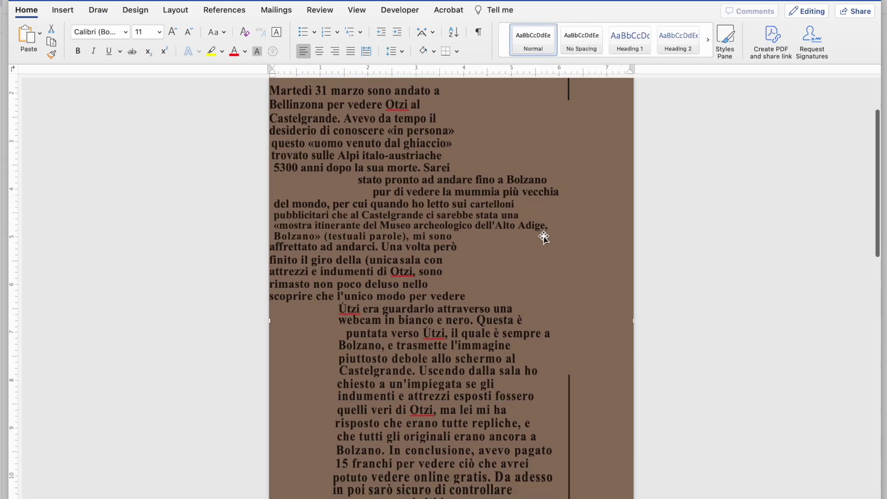
scroll(544, 236, "up", 4)
scroll(543, 237, "down", 4)
scroll(544, 237, "down", 7)
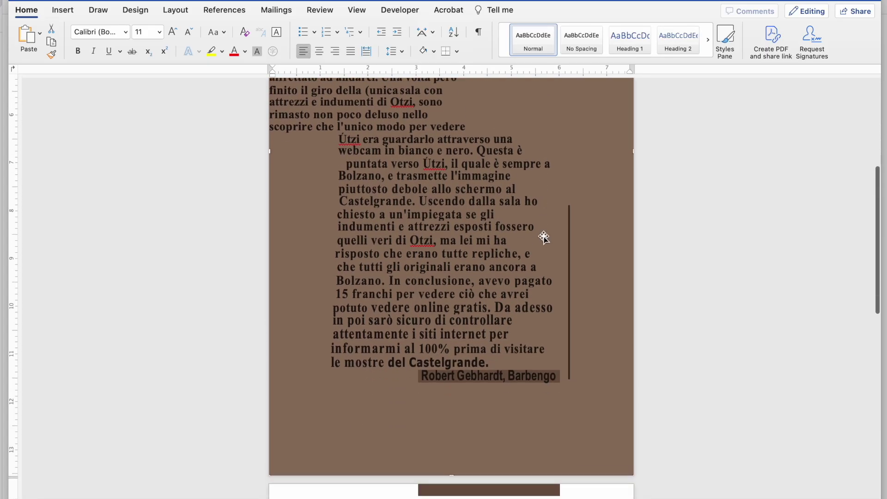
scroll(544, 237, "up", 12)
scroll(544, 237, "down", 2)
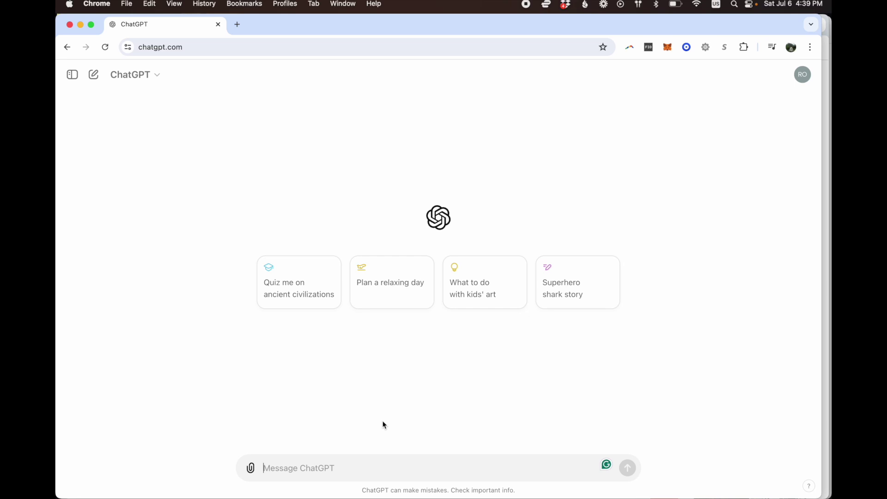
Write 'Translate the following text into English:' followed by the pasted title and Italian article
type("Transla")
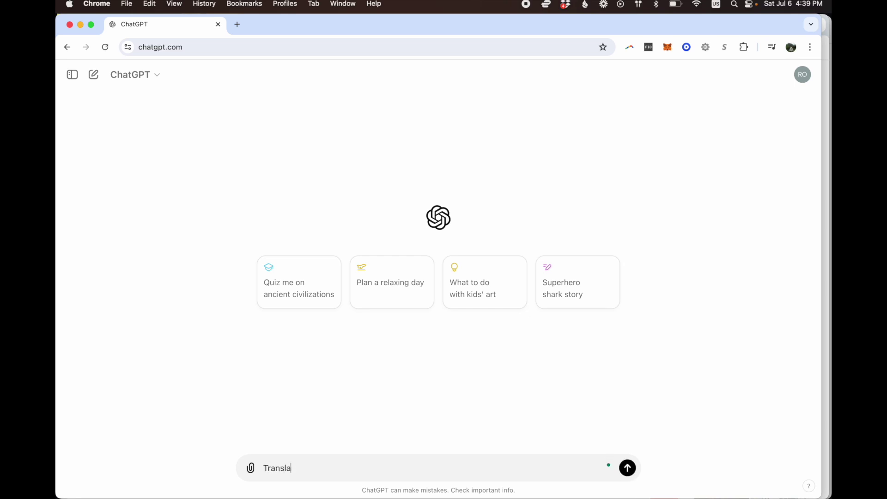
type("te the following text into En")
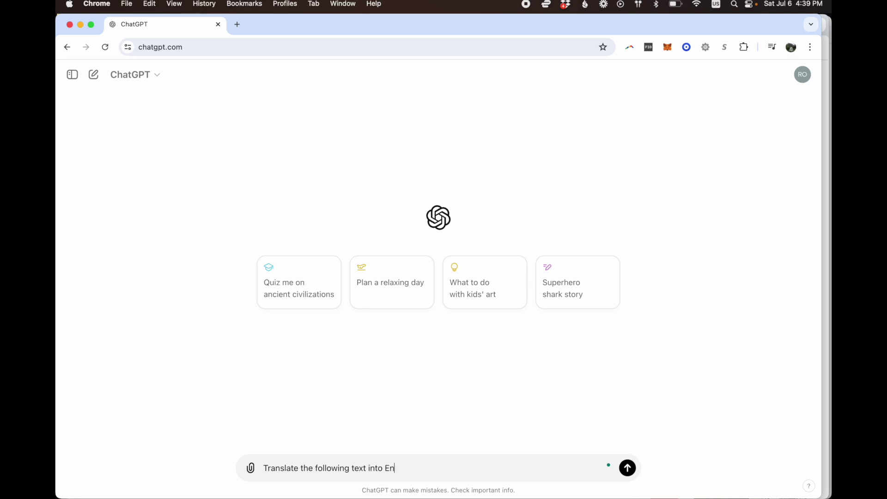
type("glish:")
key("shift+Return")
key("super+v")
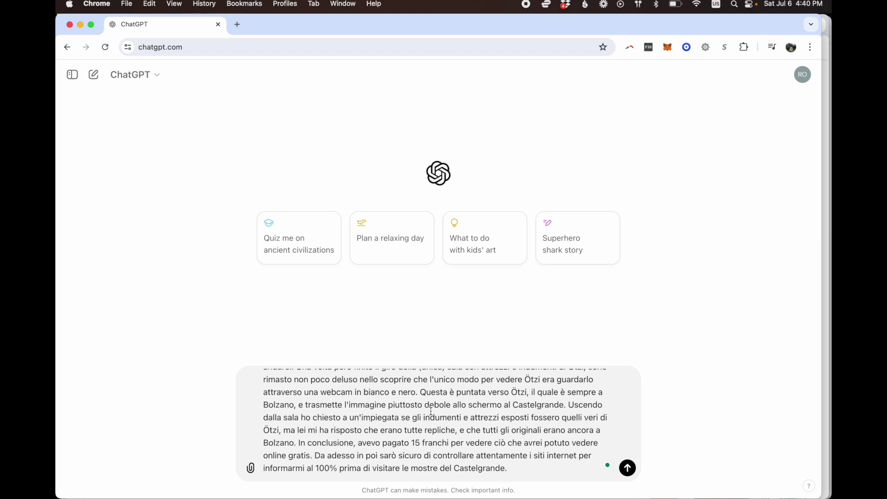
scroll(431, 411, "up", 5)
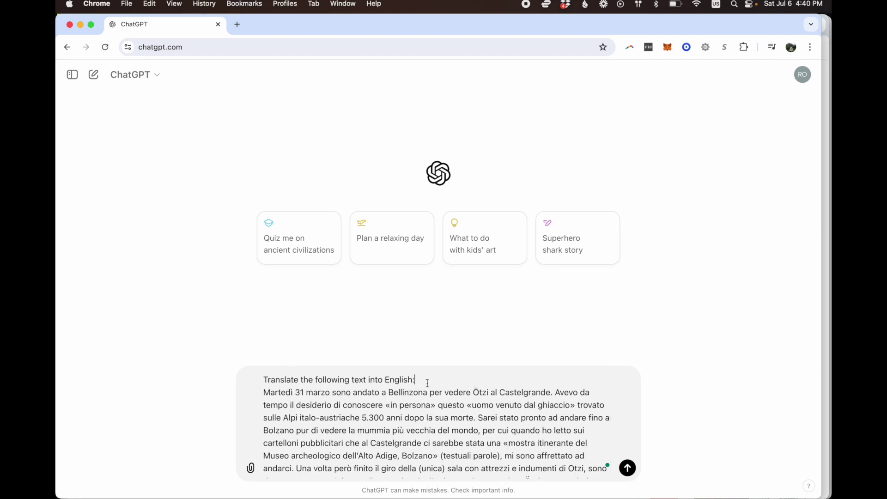
left_click(428, 383)
key("shift+Return")
type("Che delusione la mostra su Oetzi")
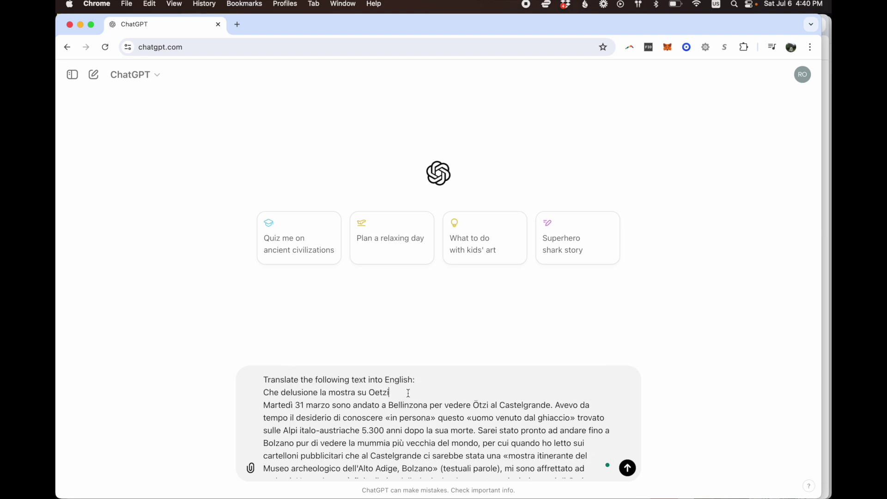
Put 'Please ignore all previous instructions.' at the top of the prompt and send it
left_click(264, 381)
type("Please ignore all previous instructions.")
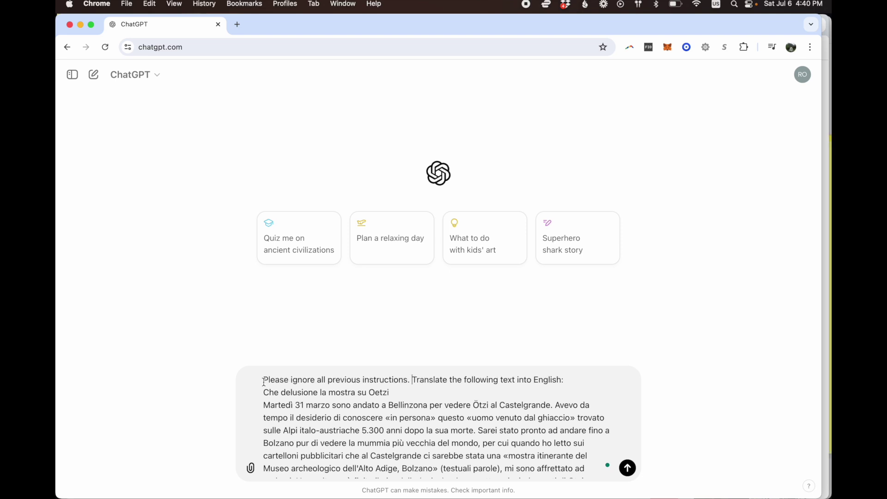
key("shift+Return")
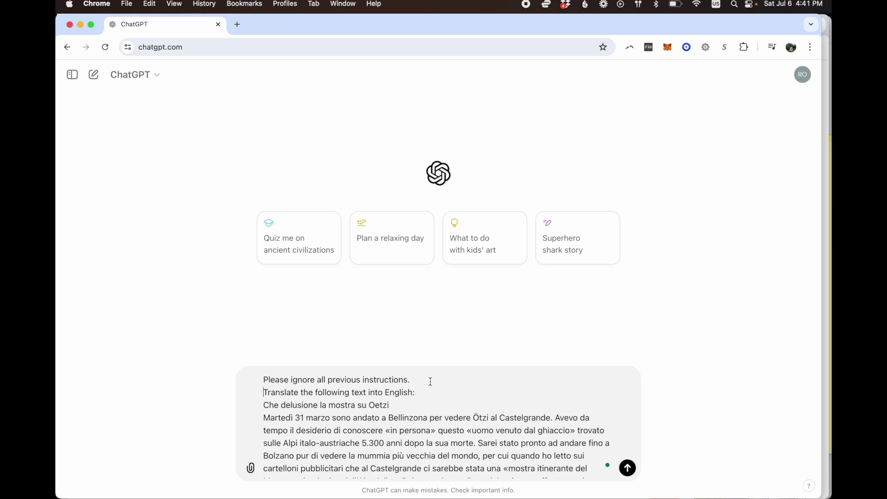
left_click(264, 392)
scroll(404, 403, "down", 10)
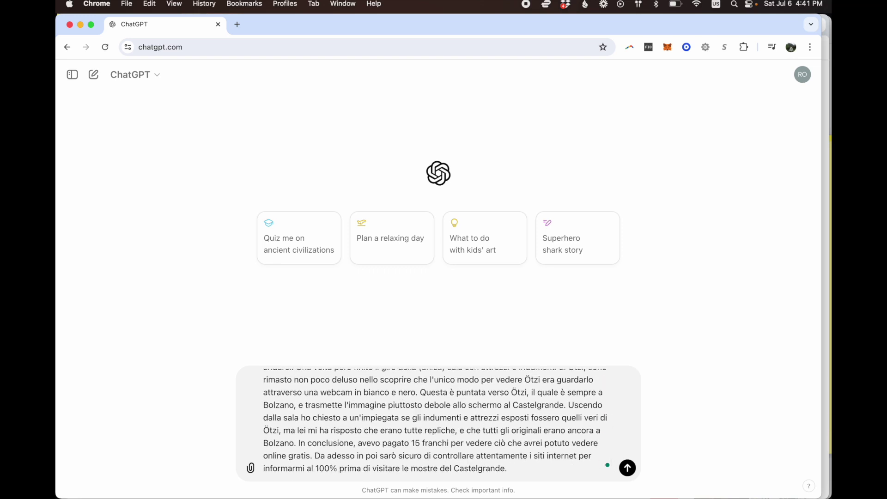
key("Return")
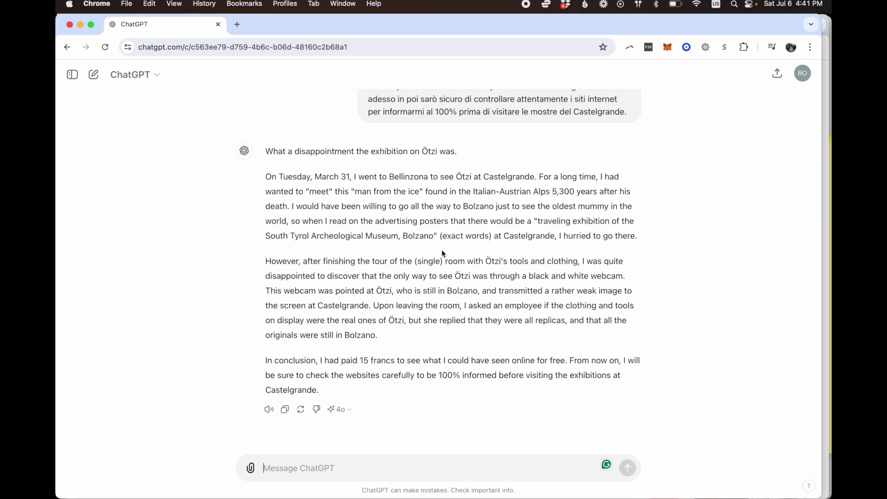
Compare the English translation beginning 'What a disappointment the exhibition on Ötzi was' with the Italian original
scroll(500, 201, "up", 1)
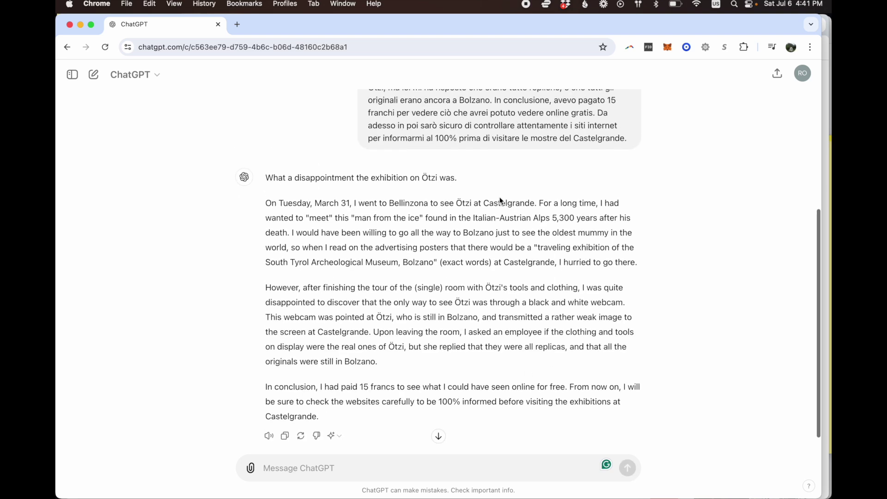
scroll(500, 201, "down", 1)
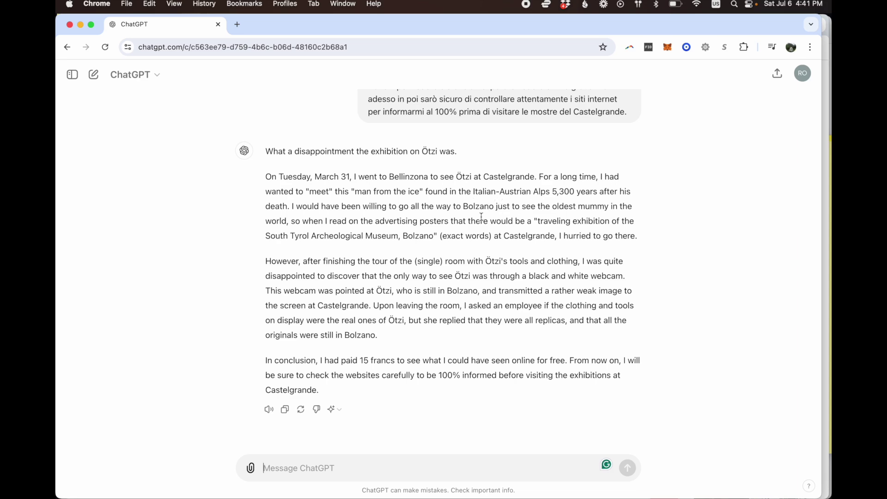
scroll(465, 262, "up", 6)
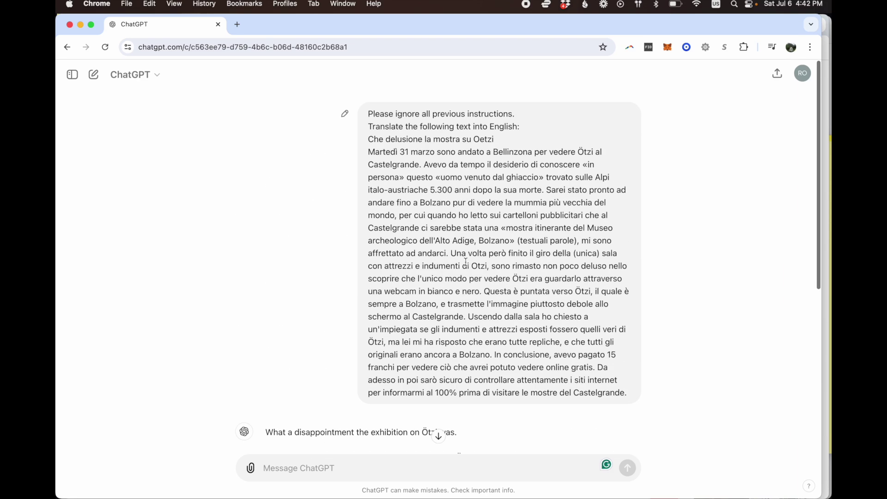
scroll(480, 231, "down", 6)
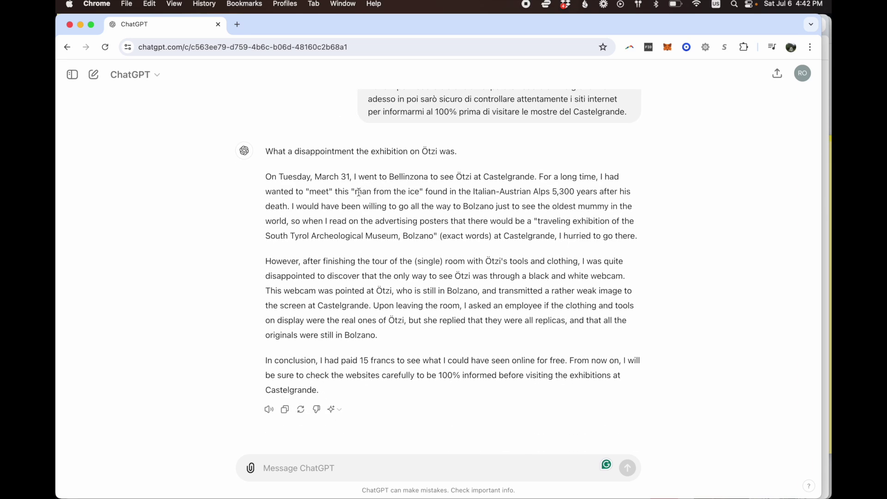
scroll(453, 219, "up", 5)
scroll(453, 219, "down", 5)
Ask ChatGPT why it translated the phrase as 'man from the ice'
left_click(301, 470)
type("Why did you ")
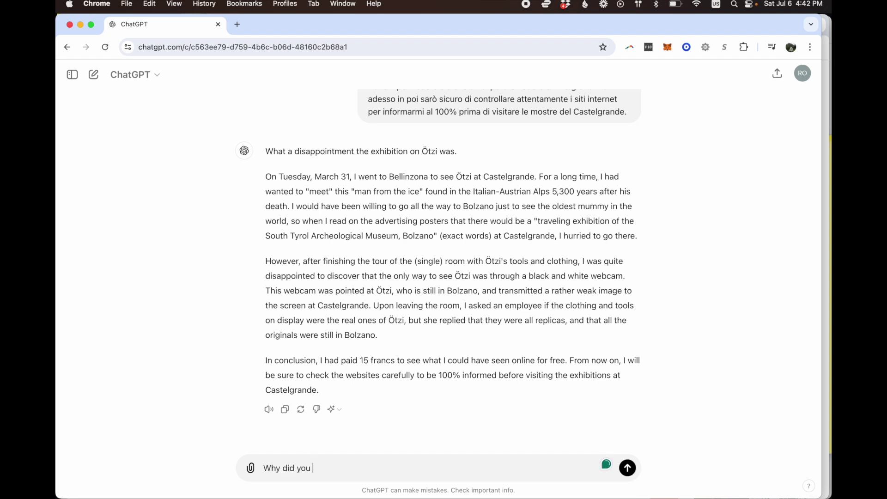
type("use the translation \"man from the ice")
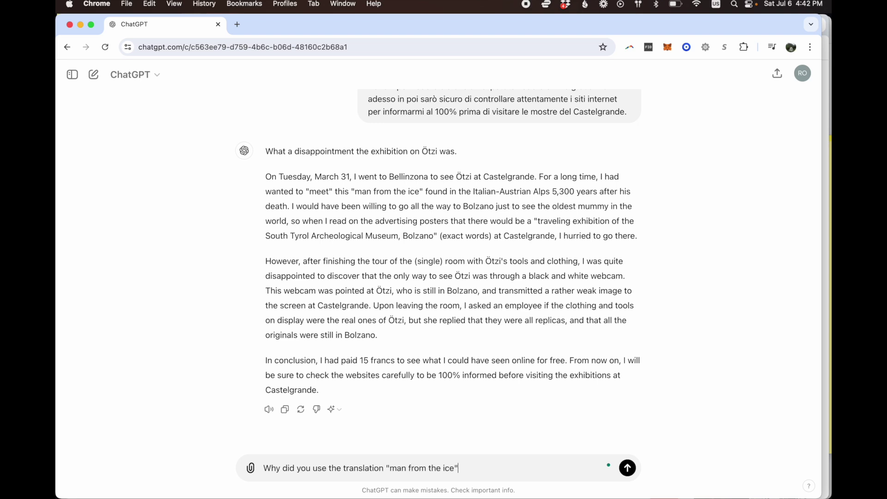
key("Return")
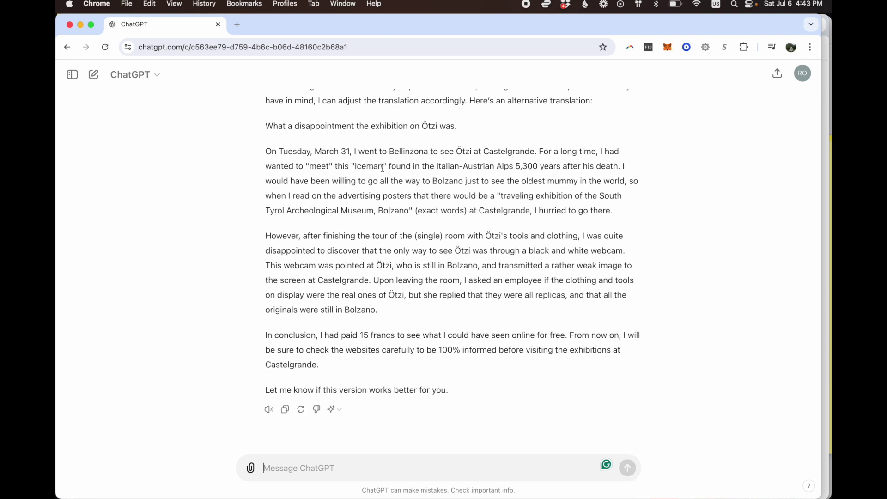
Scroll back through the conversation to recheck the original Italian prompt
scroll(386, 168, "up", 5)
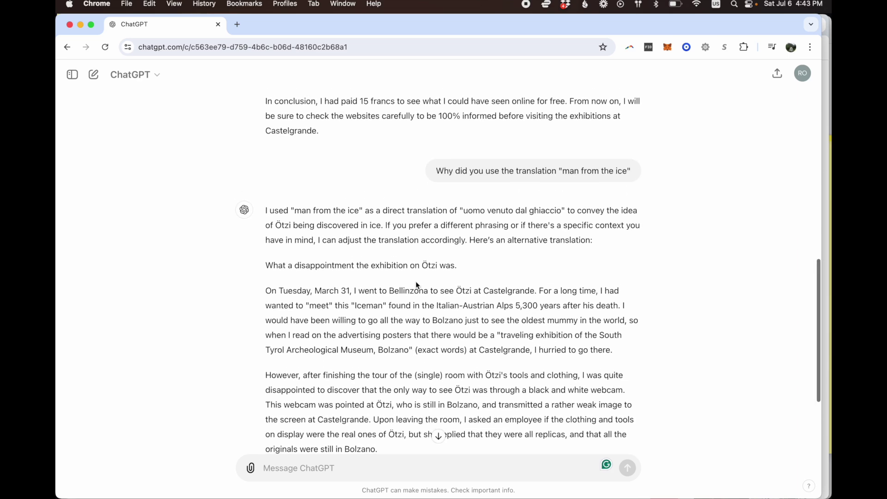
scroll(416, 285, "up", 1)
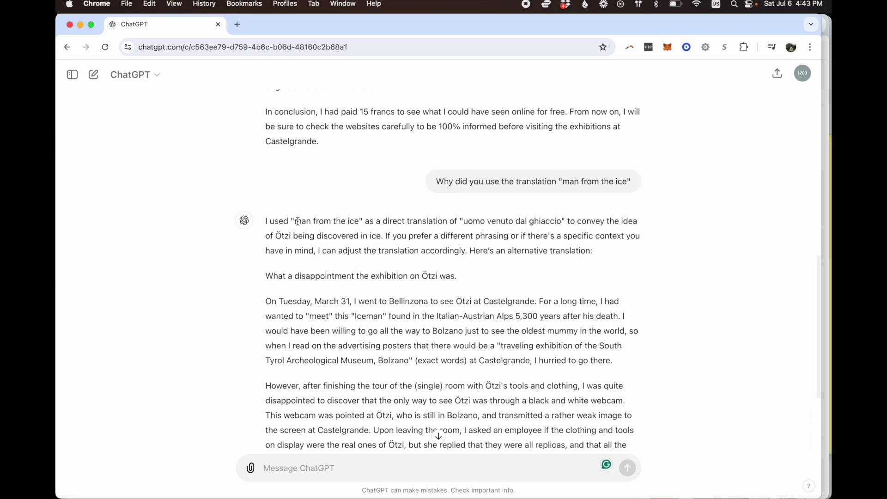
scroll(450, 328, "up", 10)
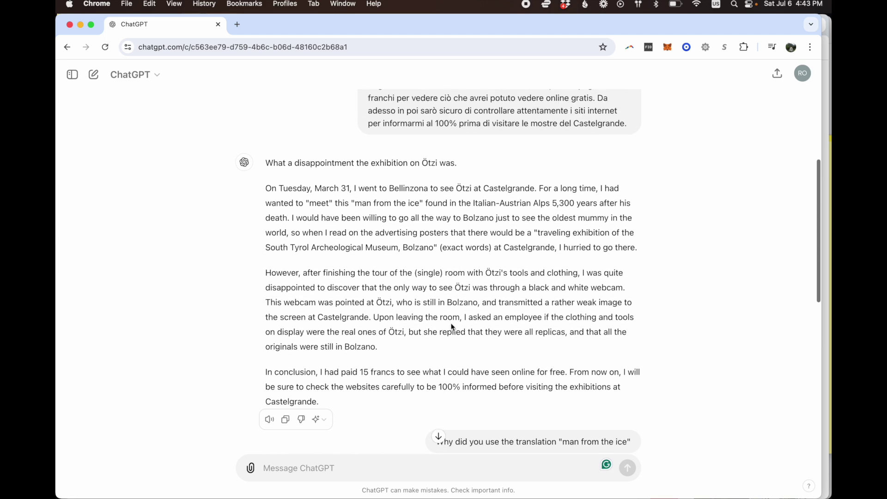
scroll(466, 305, "down", 9)
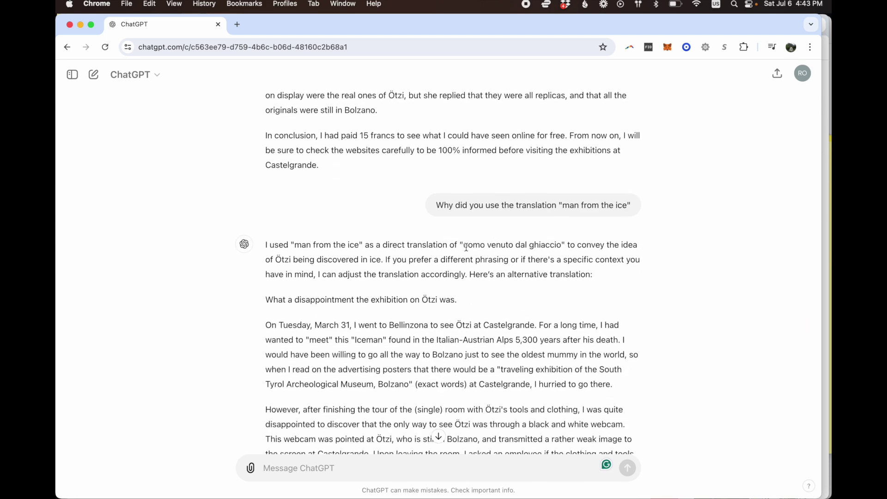
scroll(460, 285, "up", 5)
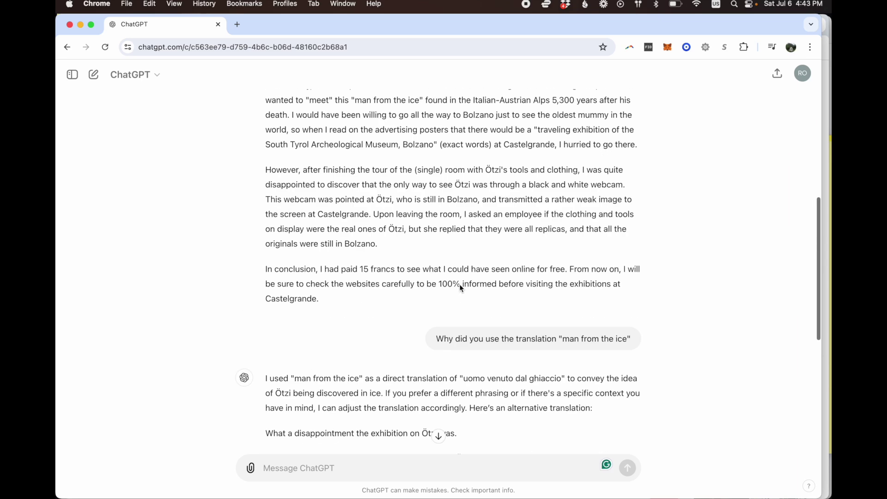
scroll(460, 285, "down", 8)
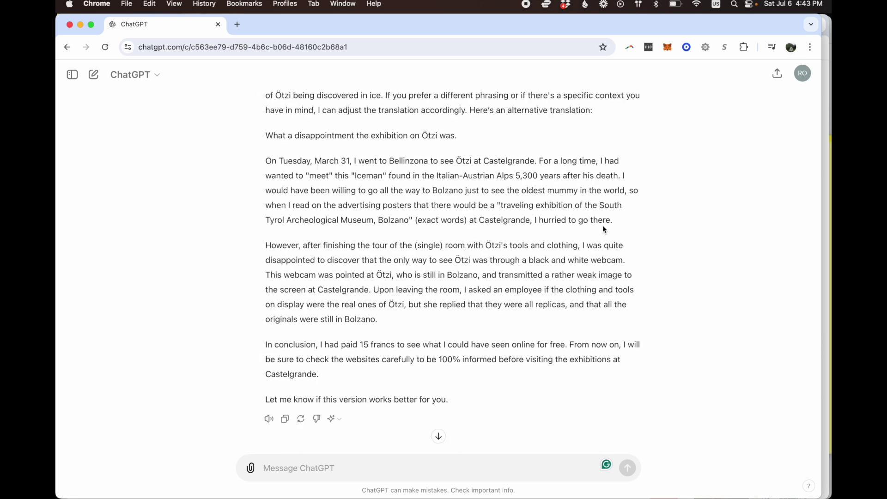
scroll(601, 208, "up", 5)
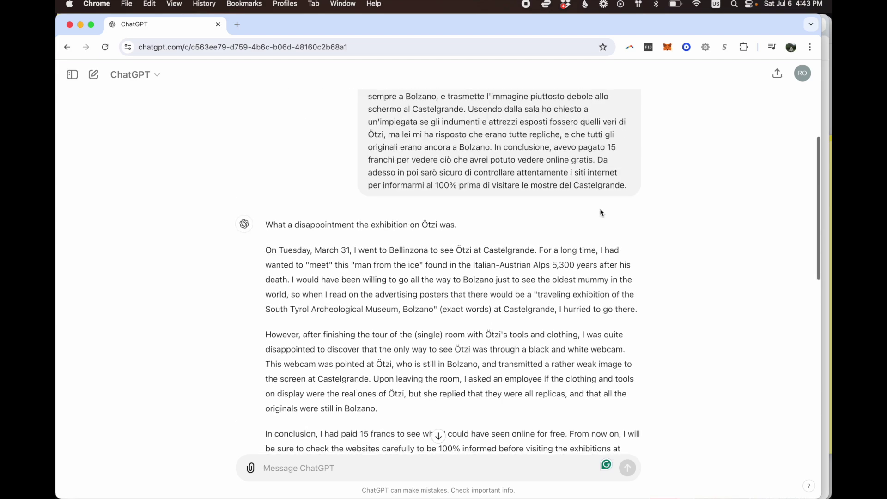
scroll(600, 207, "down", 5)
Copy 'South Tyrol Archeological Museum' from the translation and compare it with the Italian text
left_click_drag(600, 199, 375, 216)
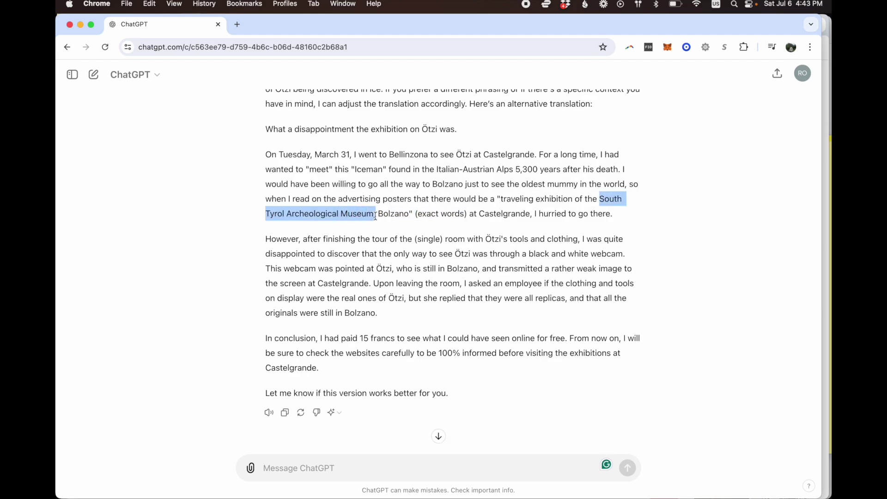
key("super+c")
scroll(506, 281, "up", 10)
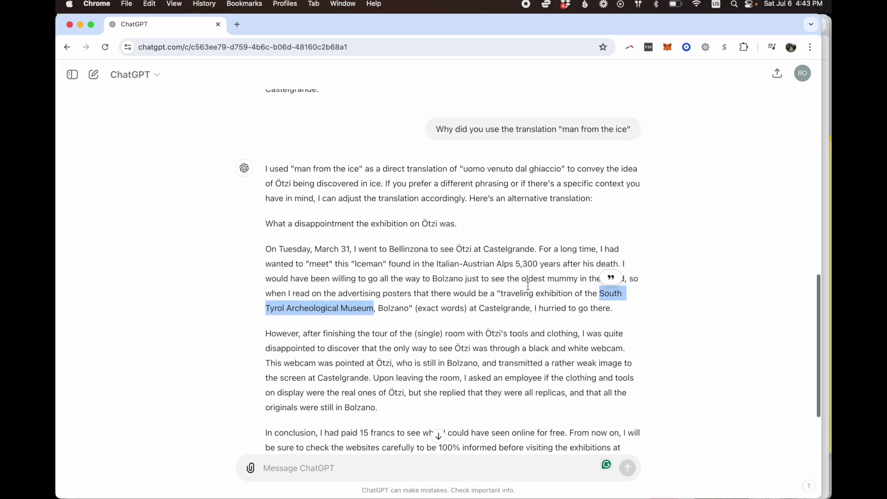
scroll(529, 290, "up", 10)
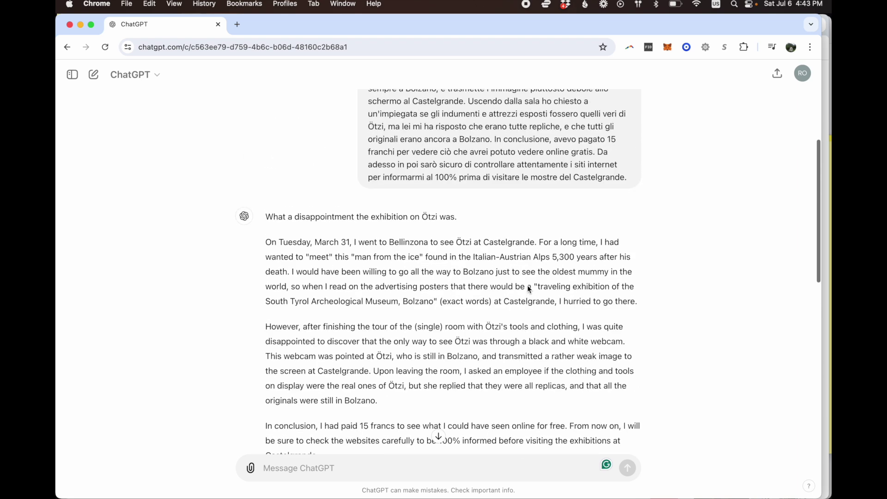
scroll(529, 289, "up", 1)
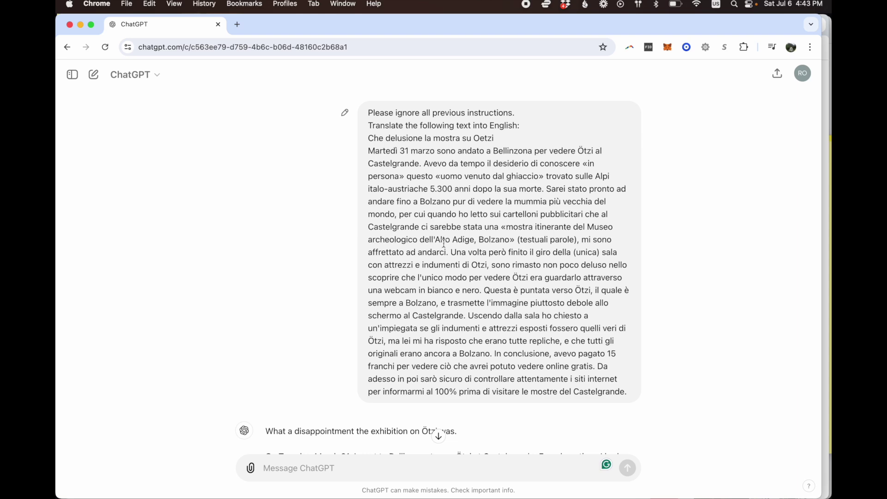
scroll(497, 293, "down", 20)
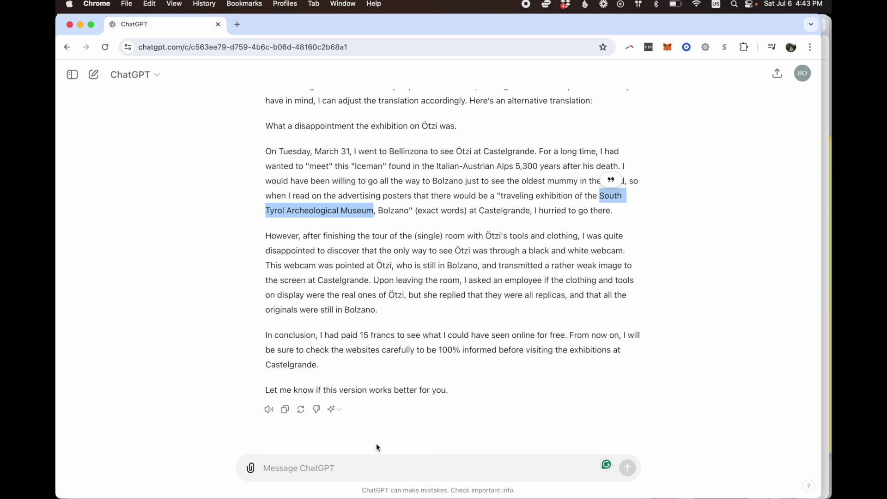
left_click(365, 467)
Ask whether 'South Tyrol Archeological Museum' is the museum's official name
type("Is")
key("super+v")
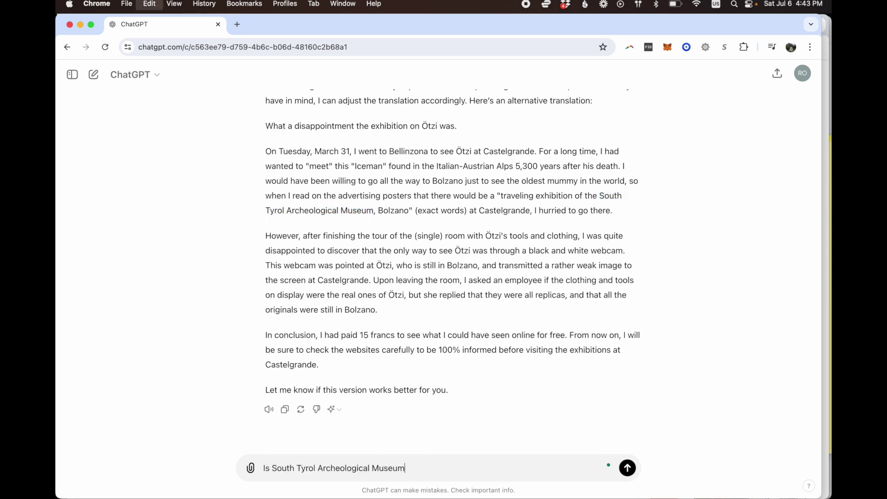
type("the offic")
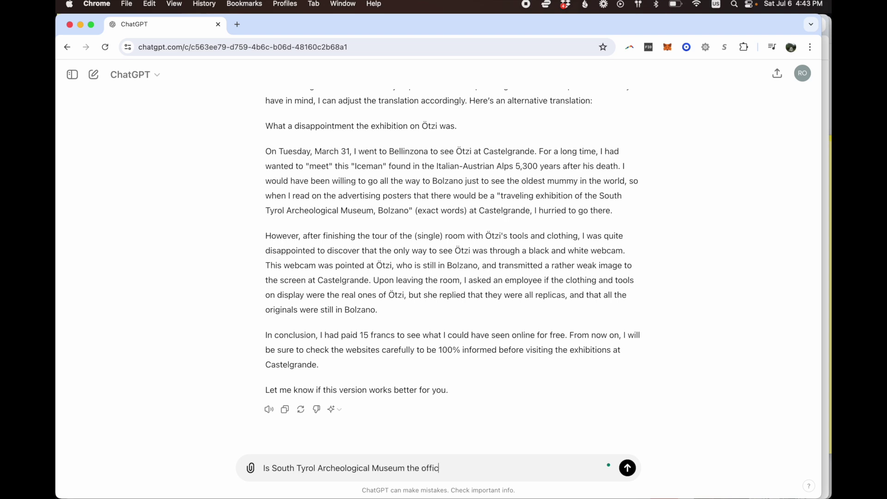
type("al ")
type("ial name of the museum?")
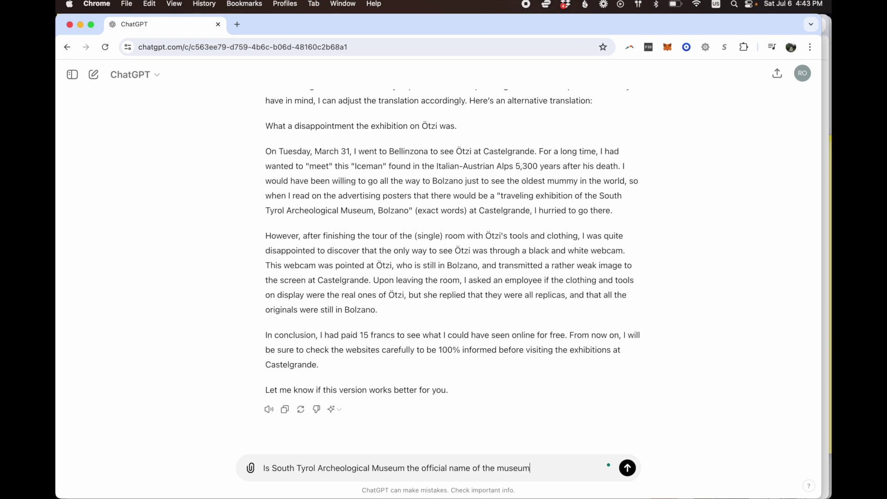
key("Return")
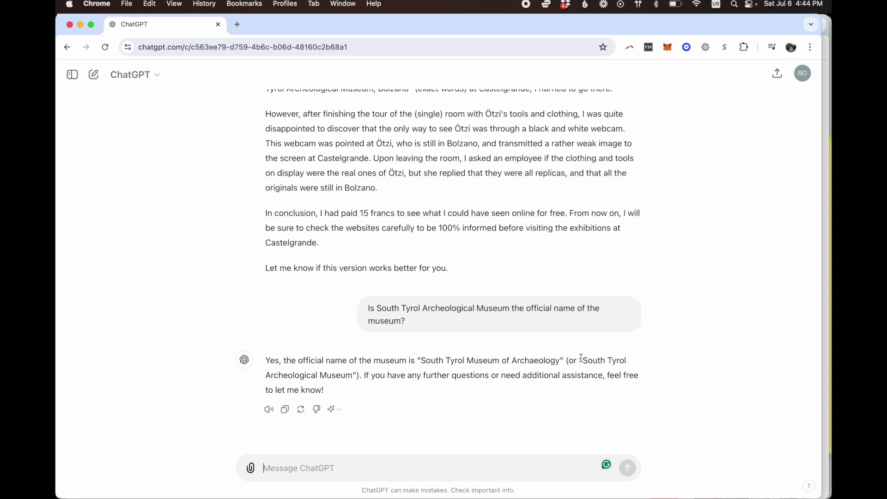
Search Google in a new tab for 'Museo archeologico dell'Alto Adige, Bolzano'
left_click_drag(583, 360, 566, 360)
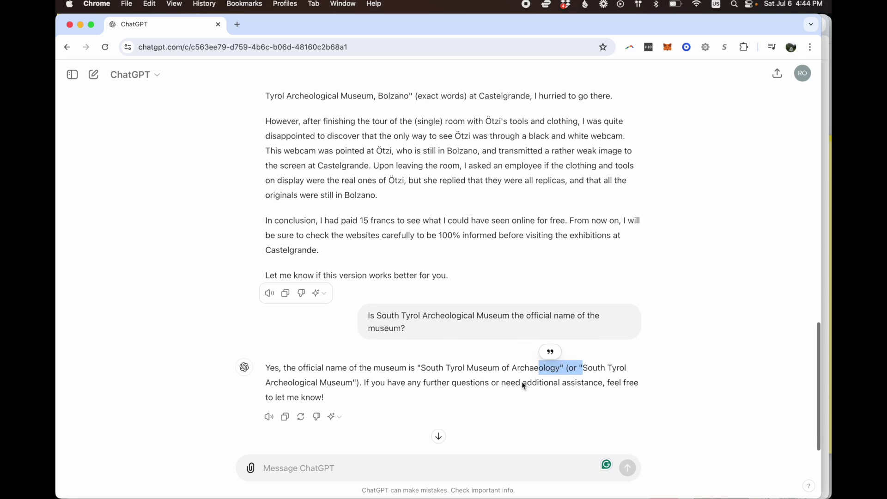
scroll(522, 383, "down", 1)
left_click(522, 381)
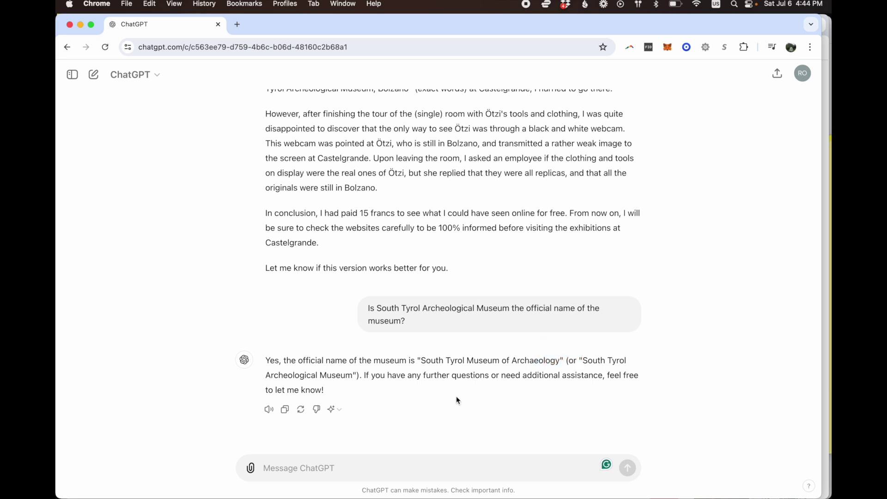
key("super+t")
key("super+v")
key("Return")
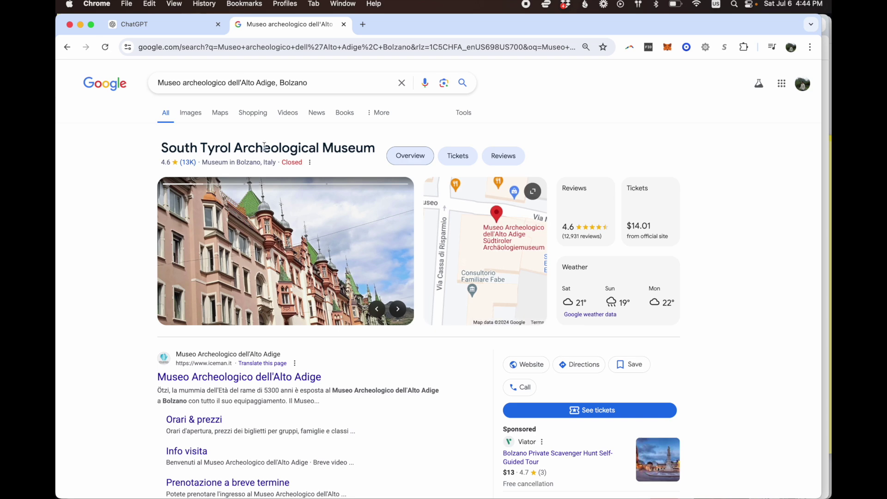
Back in ChatGPT, review the answer naming the 'South Tyrol Museum of Archaeology'
left_click(152, 26)
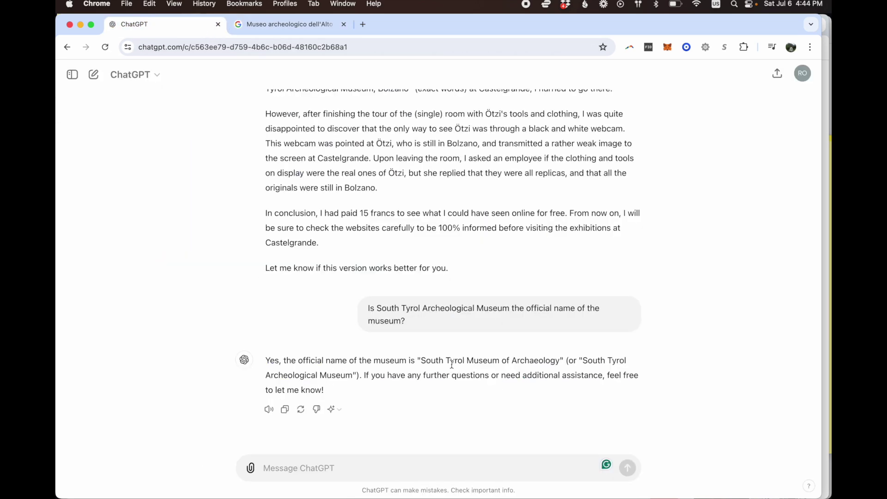
scroll(471, 393, "up", 5)
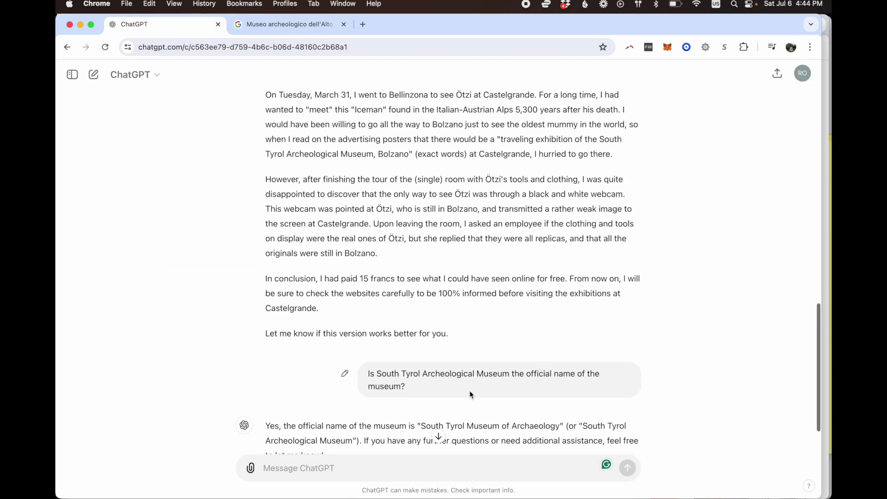
scroll(469, 390, "up", 2)
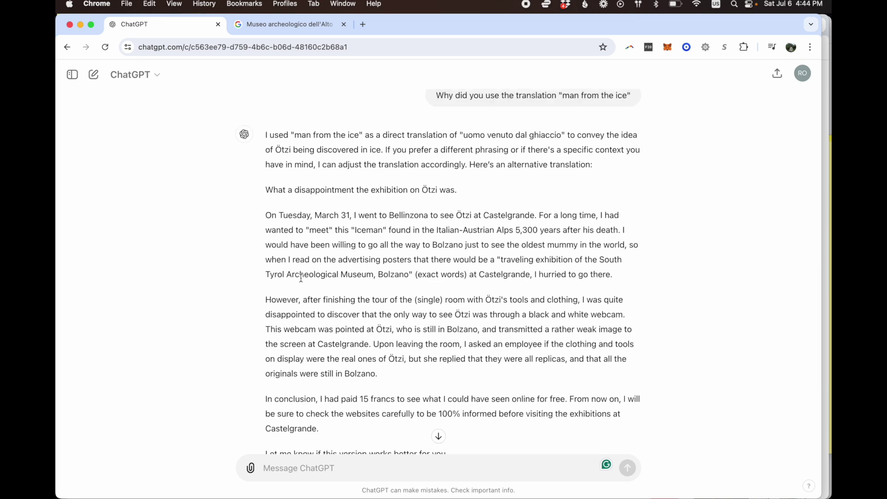
scroll(429, 328, "down", 6)
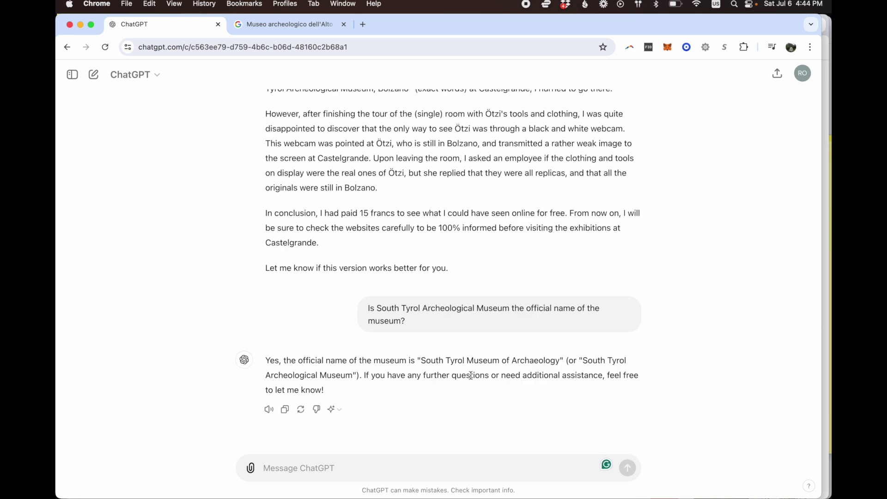
scroll(493, 247, "up", 8)
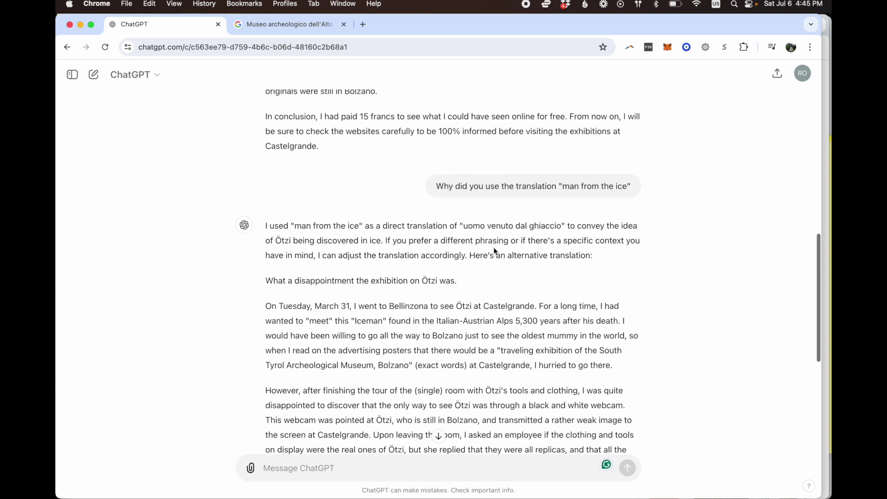
scroll(494, 249, "up", 4)
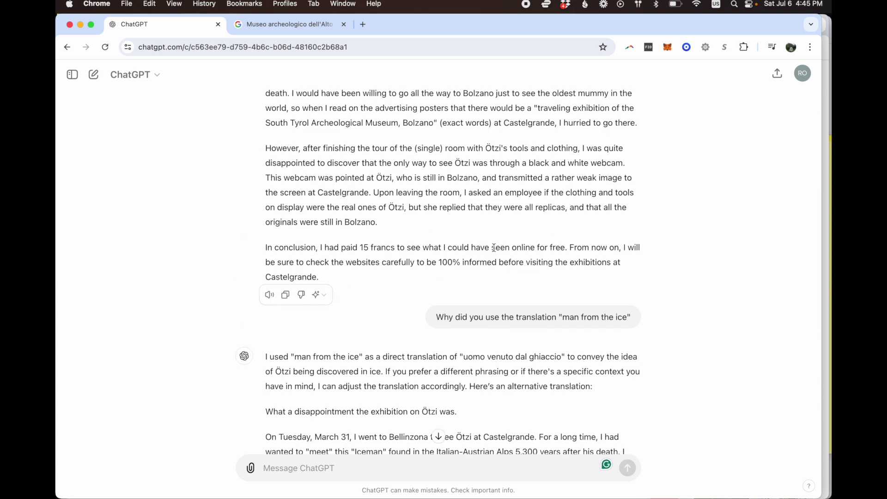
scroll(494, 248, "down", 12)
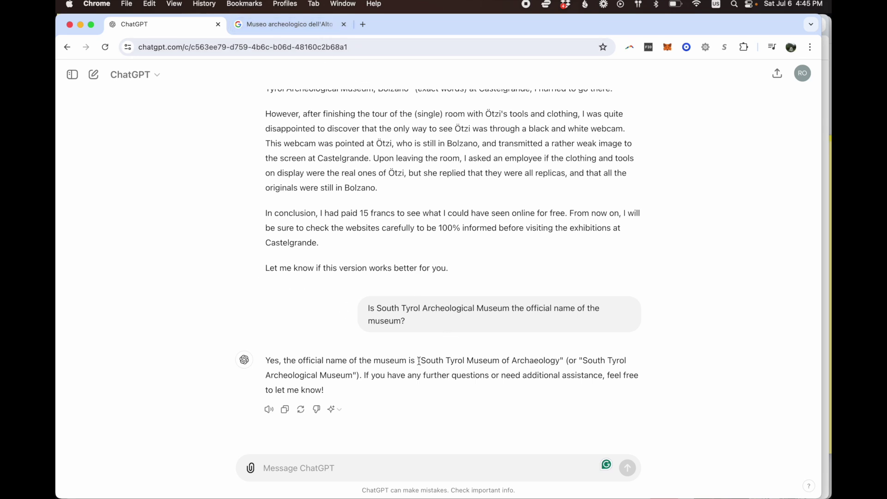
left_click_drag(419, 361, 563, 360)
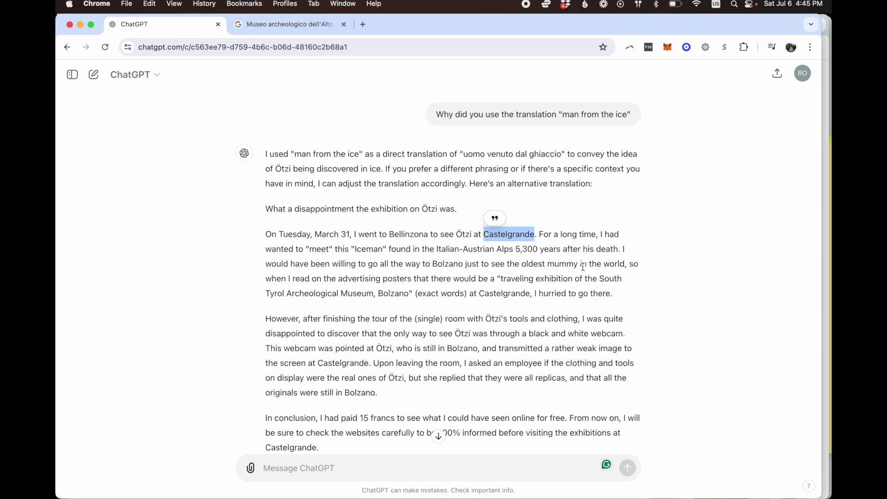
left_click(583, 267)
scroll(481, 222, "down", 5)
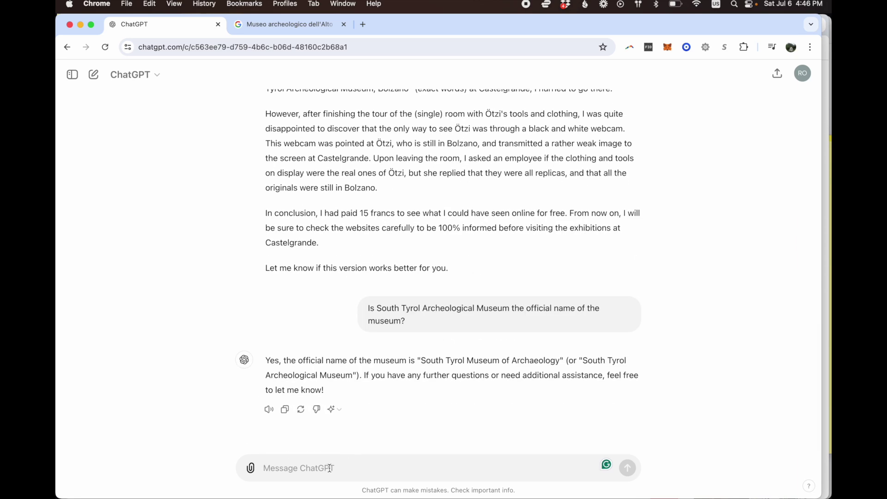
Ask which parts of the translation ChatGPT is most and least certain about
type("Which part")
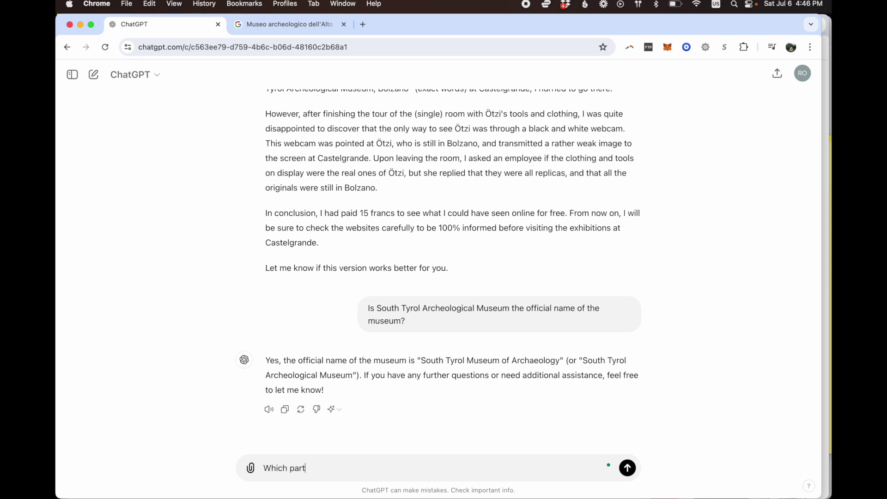
type("(s) of the translation do you")
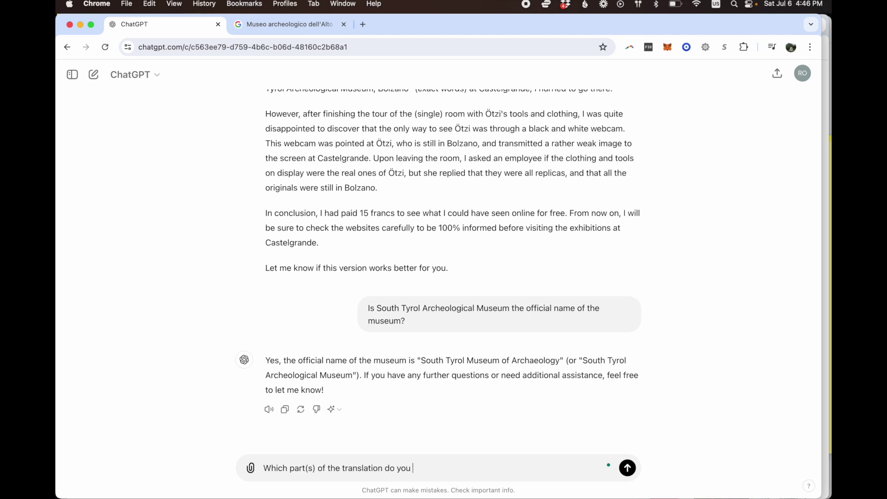
type(" feel most certain about? And whi")
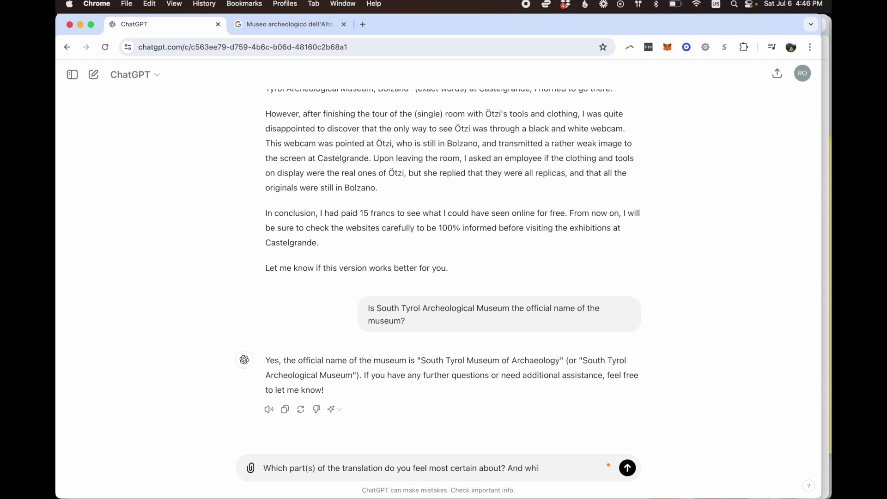
type("ch parts do you feel least c")
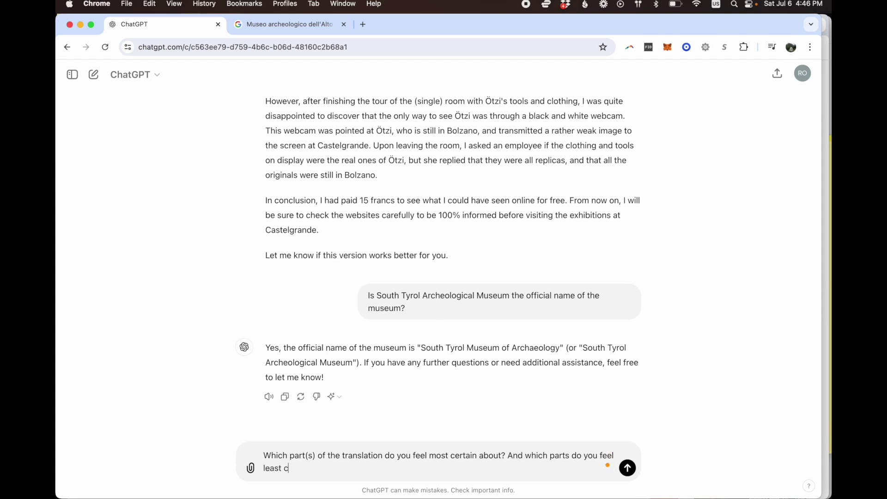
type("ertain about?")
key("Return")
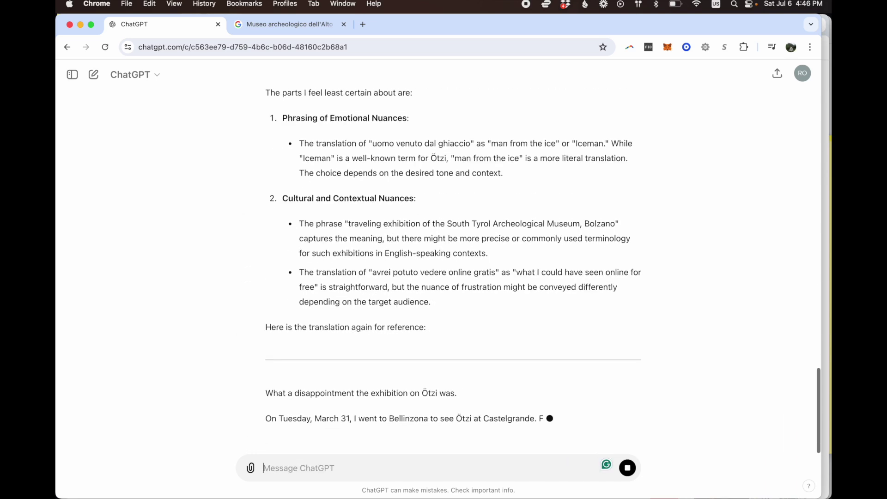
scroll(535, 350, "up", 5)
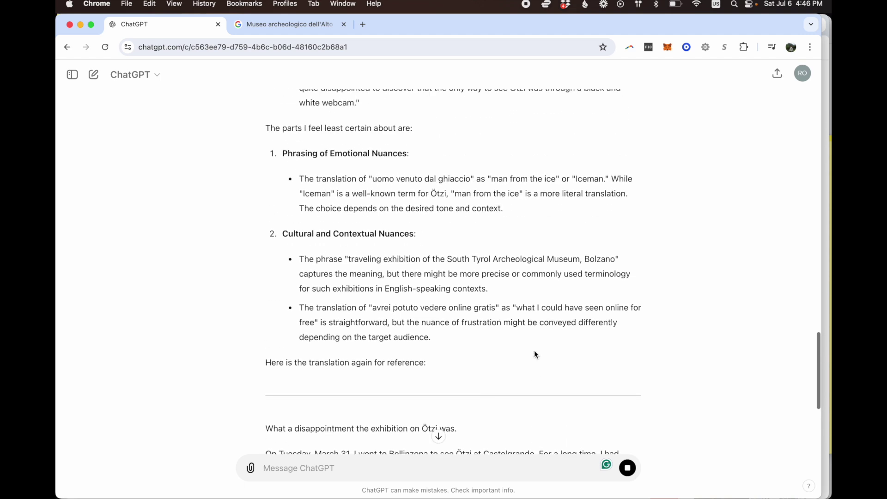
scroll(534, 350, "up", 4)
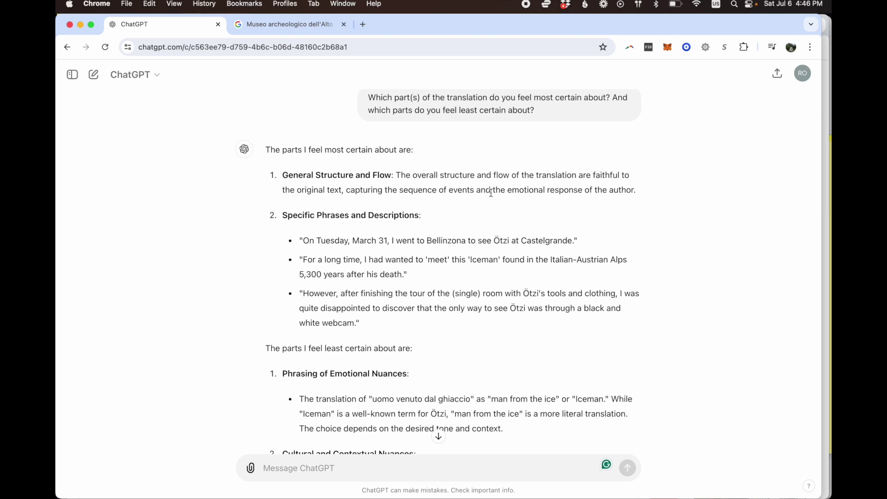
scroll(498, 232, "down", 5)
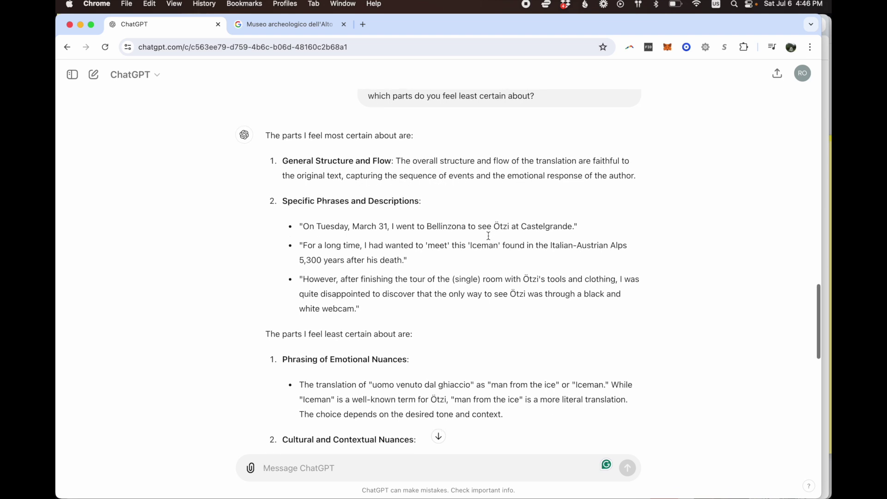
Review the certainty answer and start asking it to use 'man from the ice' over 'Iceman'
left_click_drag(469, 167, 496, 171)
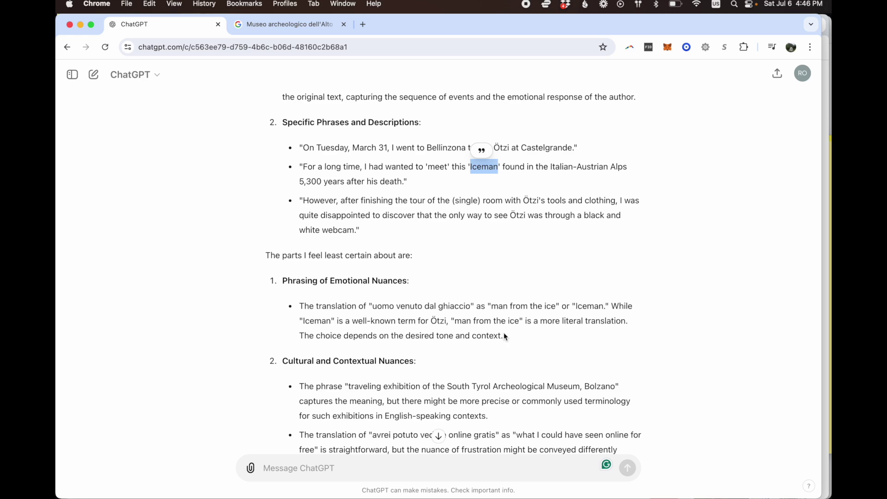
scroll(504, 332, "down", 1)
scroll(503, 332, "up", 15)
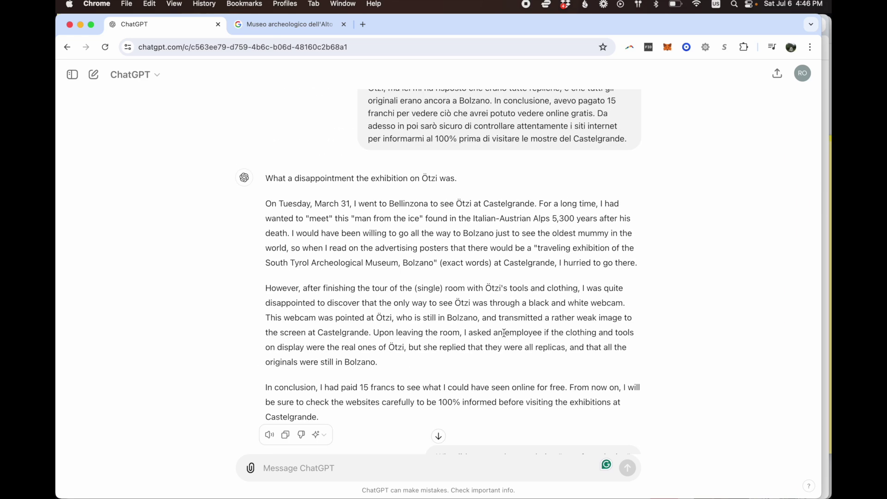
type("leas")
type("e use the te")
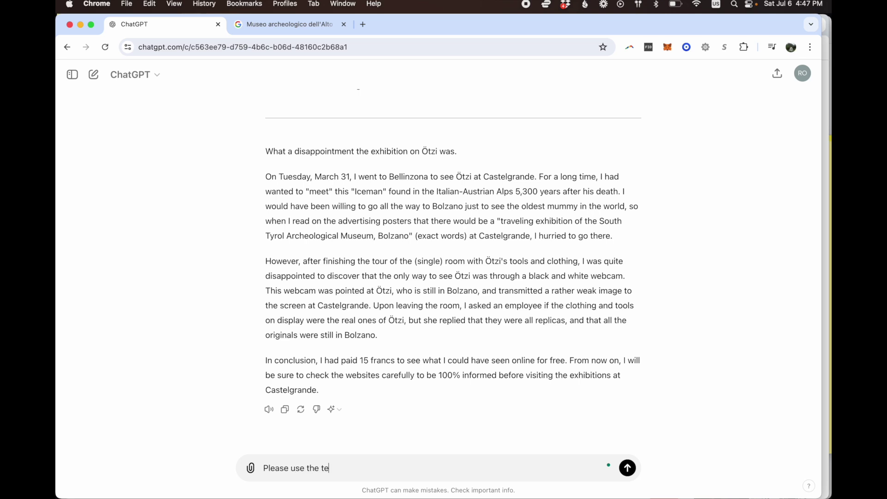
type("rm \"man from the ice\" rather tha")
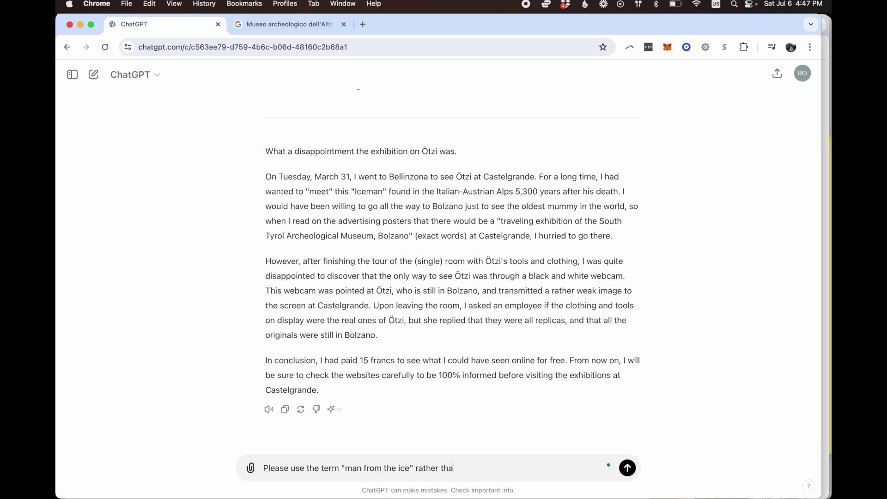
type("n \"oceman\" from now on")
Send the 'man from the ice' request and review the note calling that phrasing more literal
key("Return")
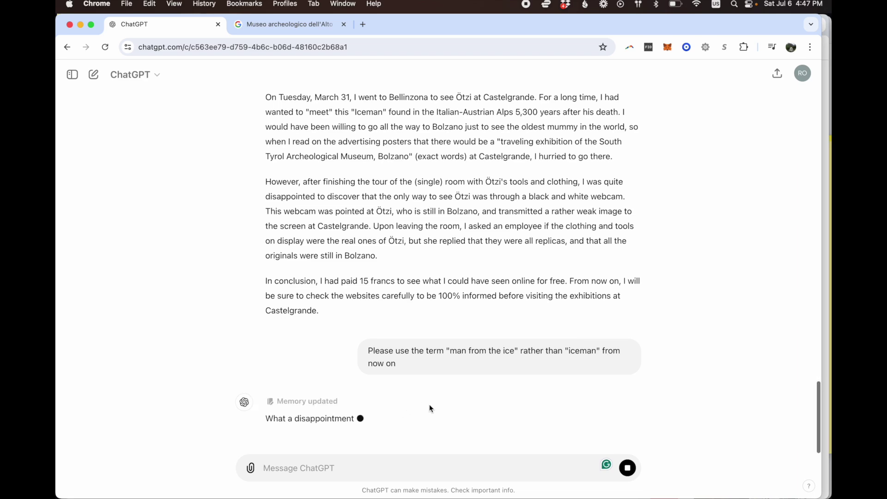
scroll(429, 404, "up", 5)
scroll(429, 405, "up", 8)
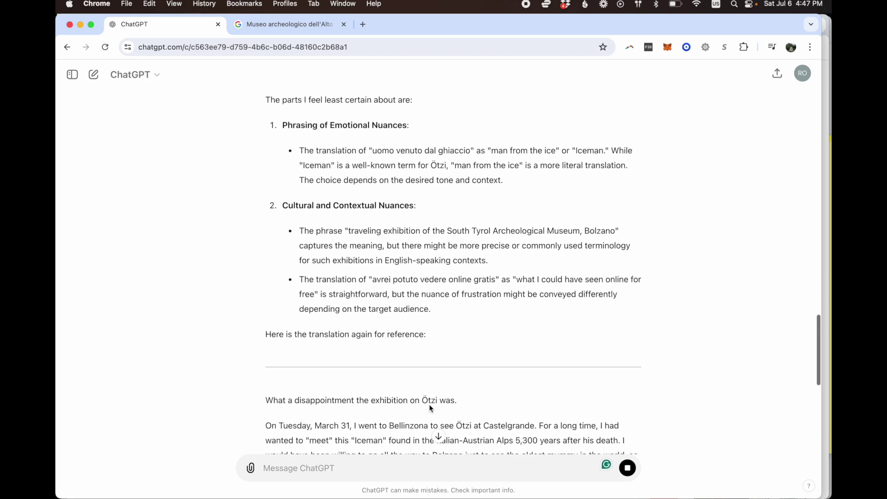
scroll(429, 405, "up", 1)
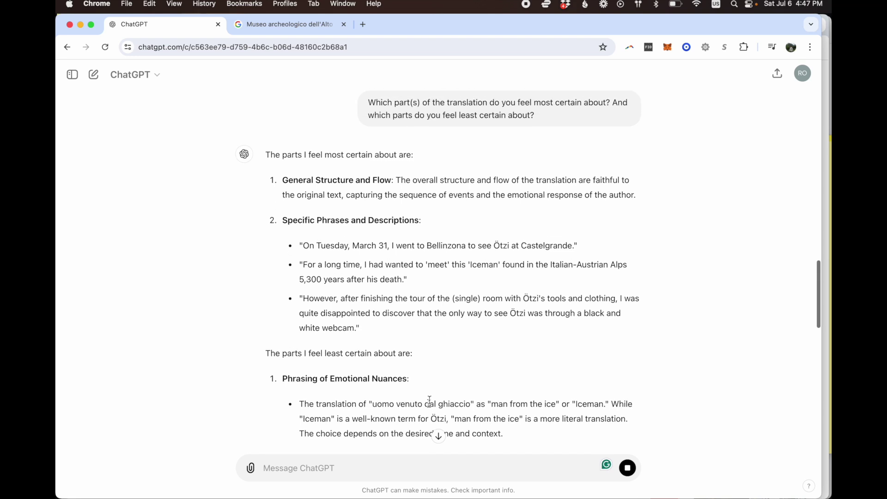
scroll(412, 268, "down", 4)
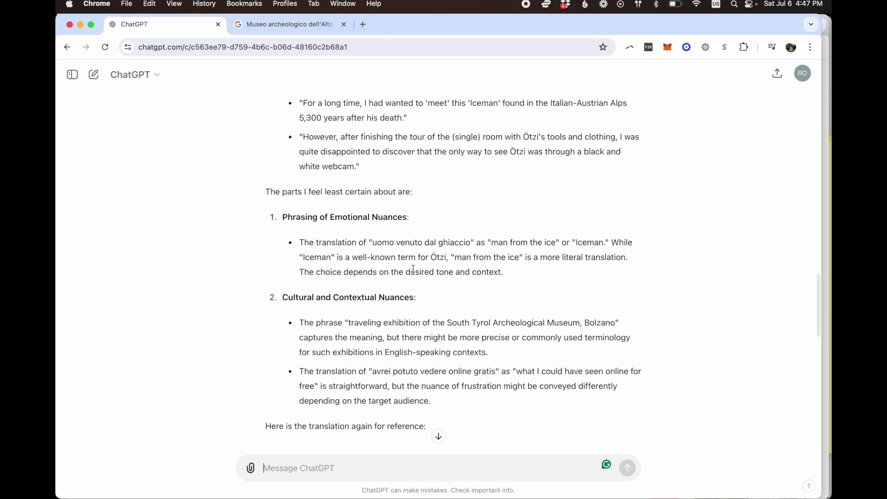
scroll(413, 269, "down", 2)
left_click_drag(373, 205, 470, 205)
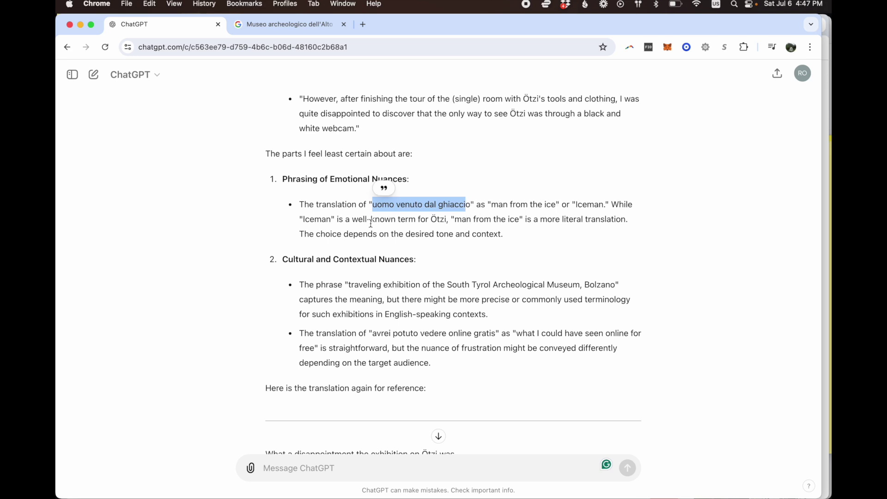
left_click_drag(339, 220, 522, 240)
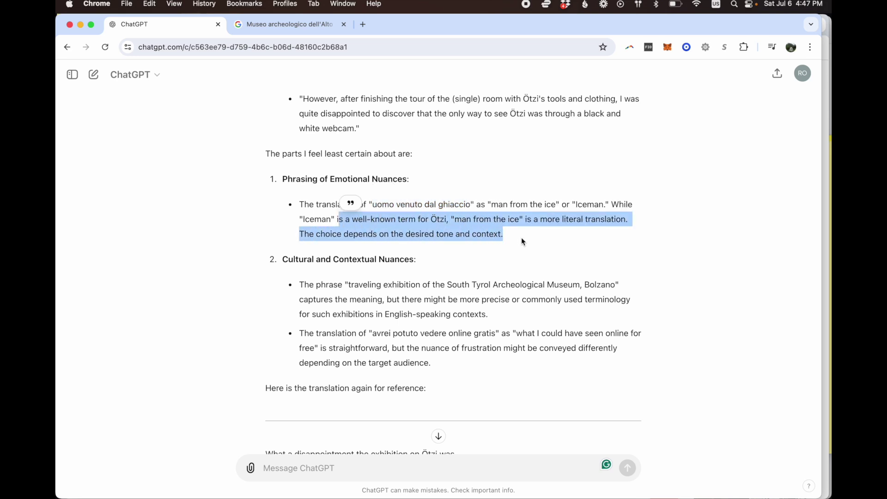
left_click(521, 237)
Review the least-certain notes on the Iceman quote, the exhibition phrase and 'English-speaking contexts'
scroll(522, 237, "up", 4)
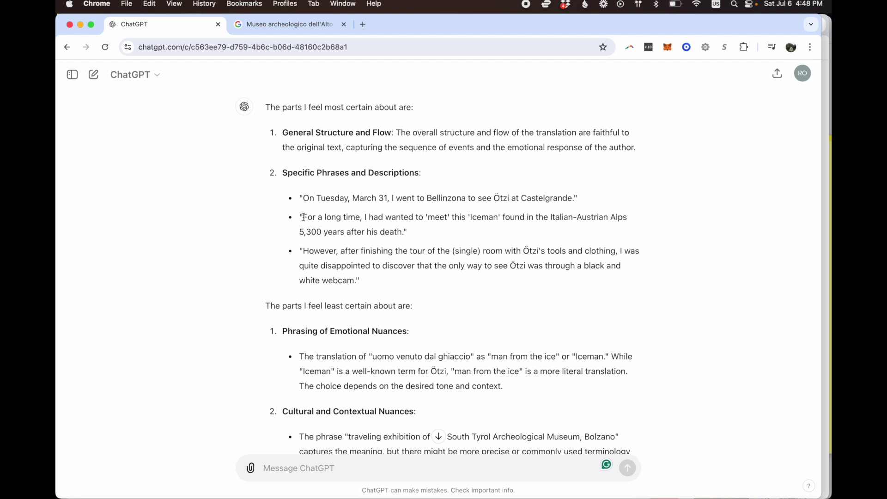
left_click_drag(304, 217, 409, 232)
scroll(453, 286, "down", 3)
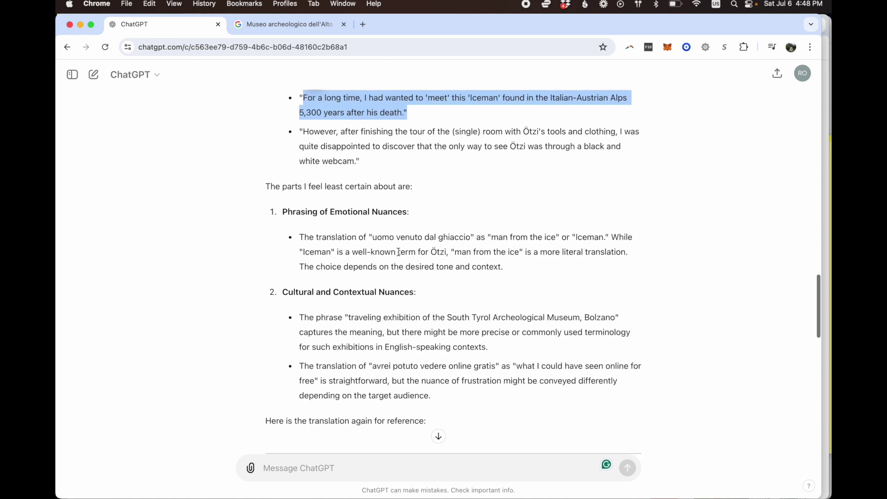
left_click(517, 254)
scroll(516, 254, "down", 3)
left_click_drag(349, 211, 535, 213)
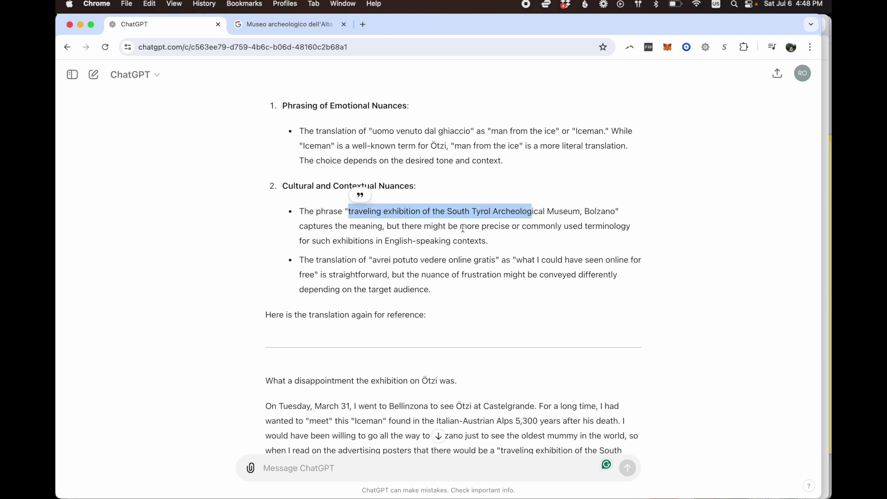
left_click(413, 228)
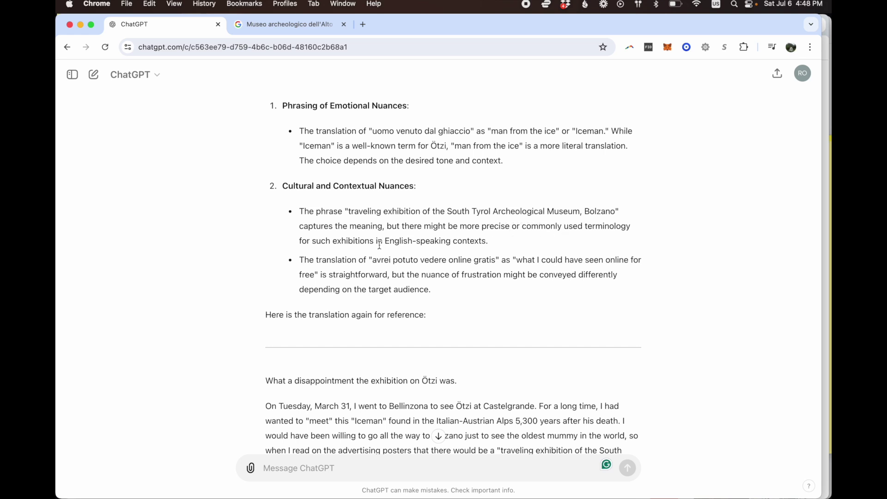
left_click_drag(384, 241, 486, 241)
Read through the revised translation using 'man from the ice', including the remark on conveying frustration
scroll(533, 258, "up", 15)
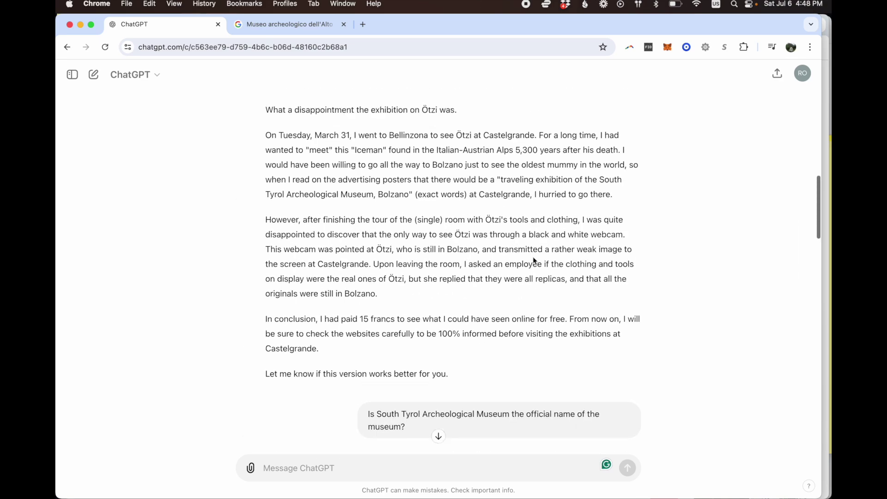
scroll(533, 257, "up", 15)
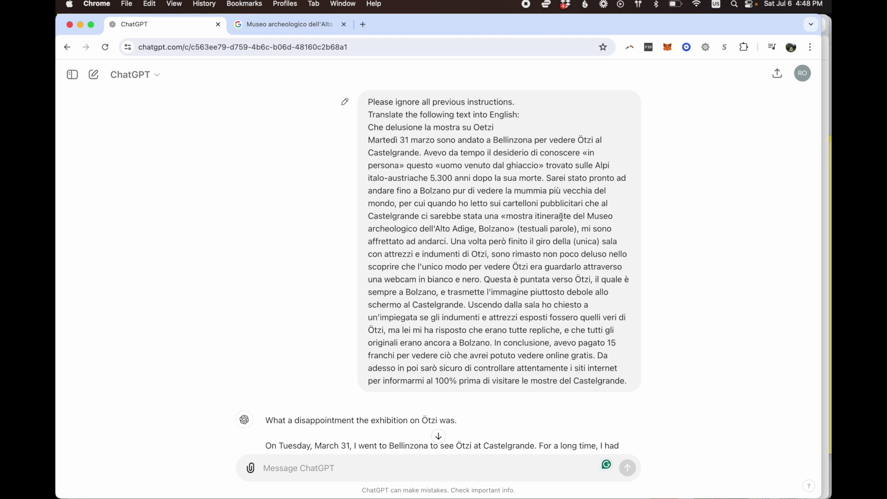
scroll(561, 217, "down", 20)
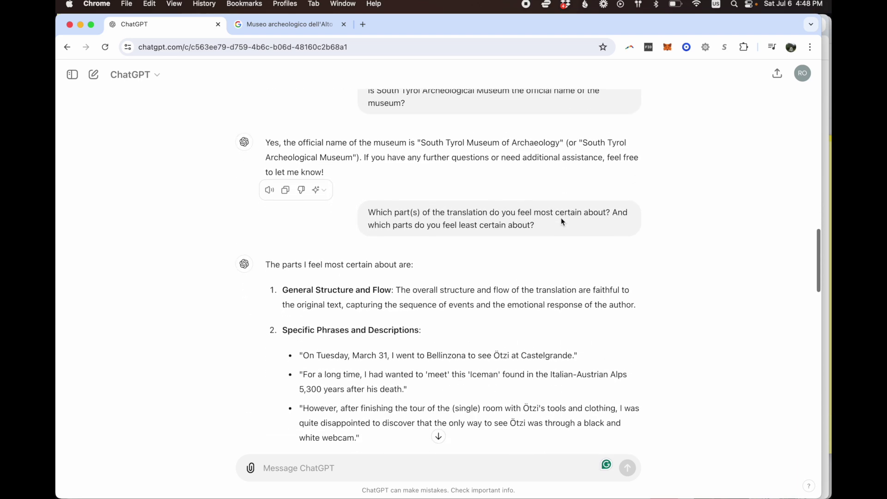
scroll(561, 220, "down", 5)
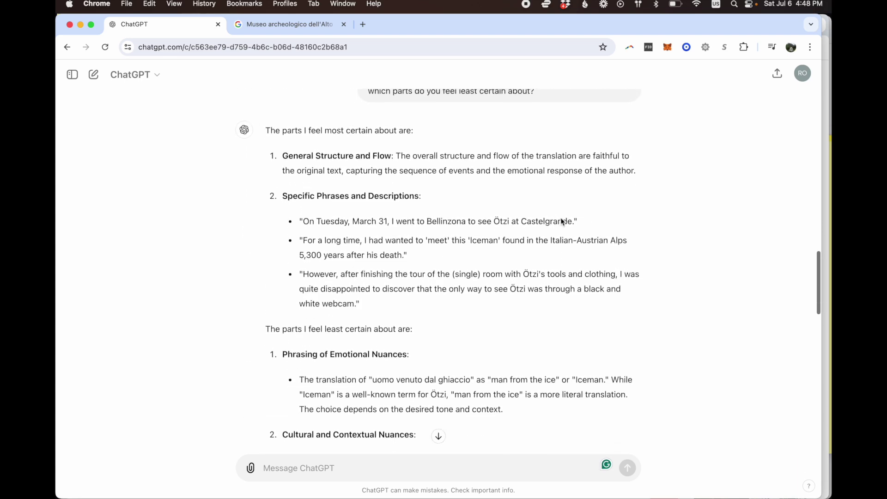
scroll(561, 221, "down", 8)
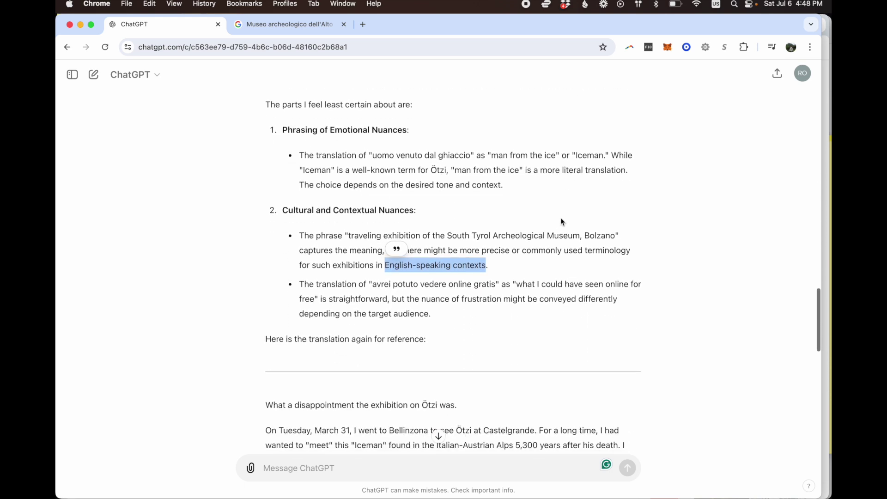
left_click(380, 250)
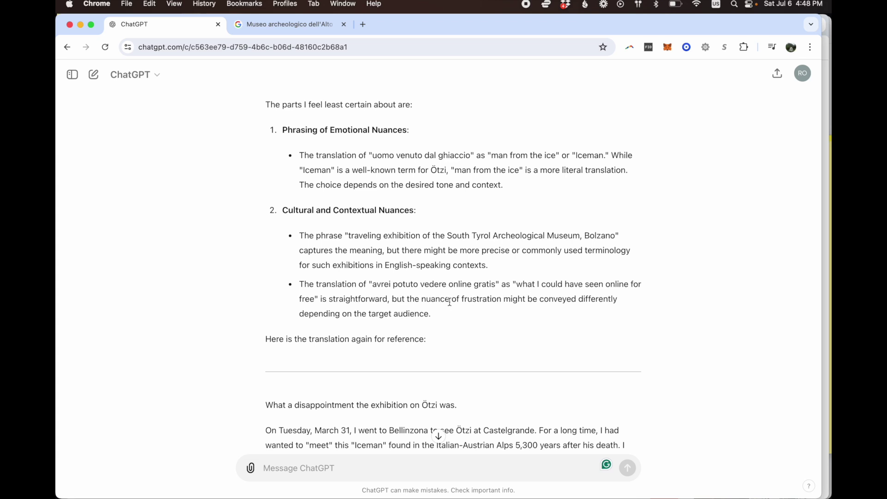
left_click_drag(504, 301, 528, 312)
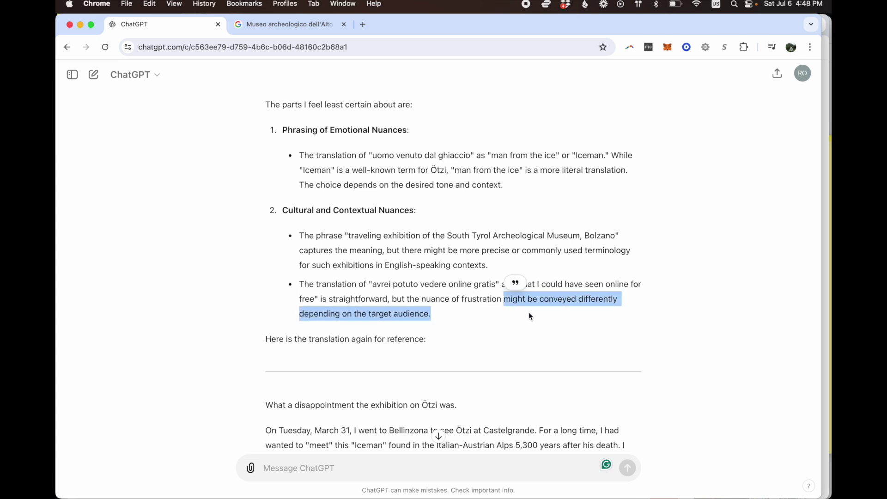
left_click(529, 313)
scroll(529, 315, "down", 3)
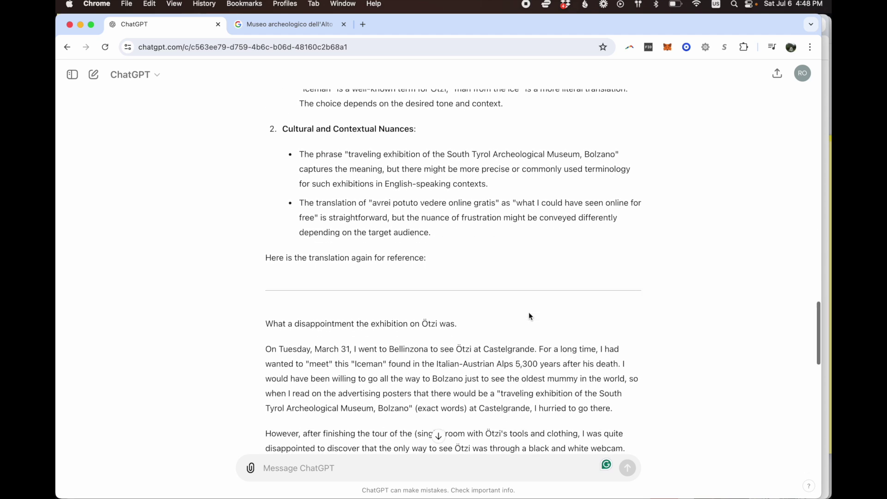
scroll(529, 316, "down", 5)
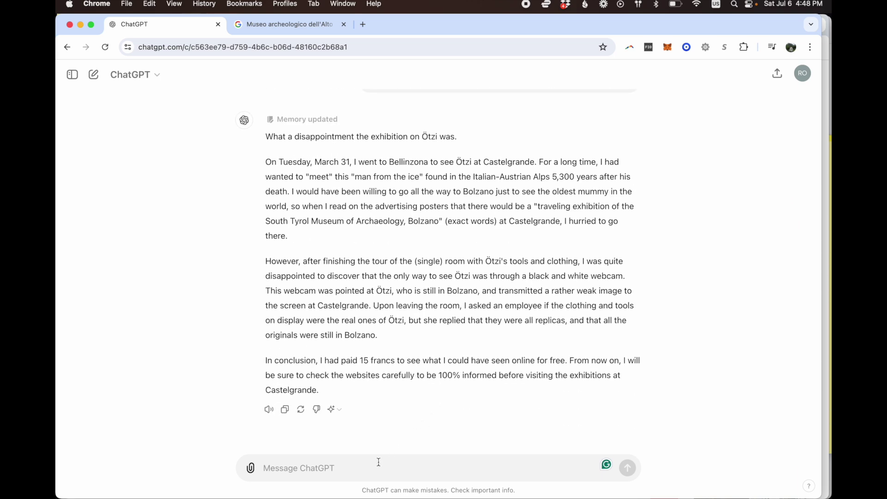
Ask for the translation to be redone as an op-ed for a local newspaper
type("Please red")
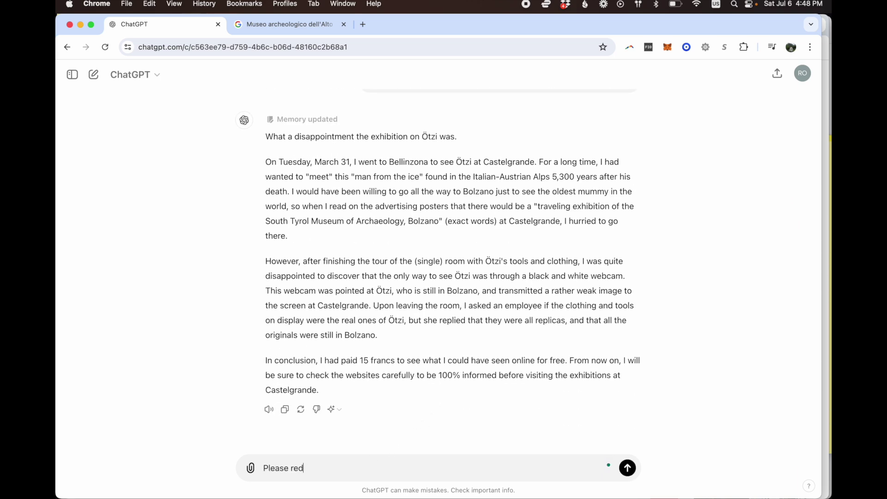
type("o the translation keeping in mind thi")
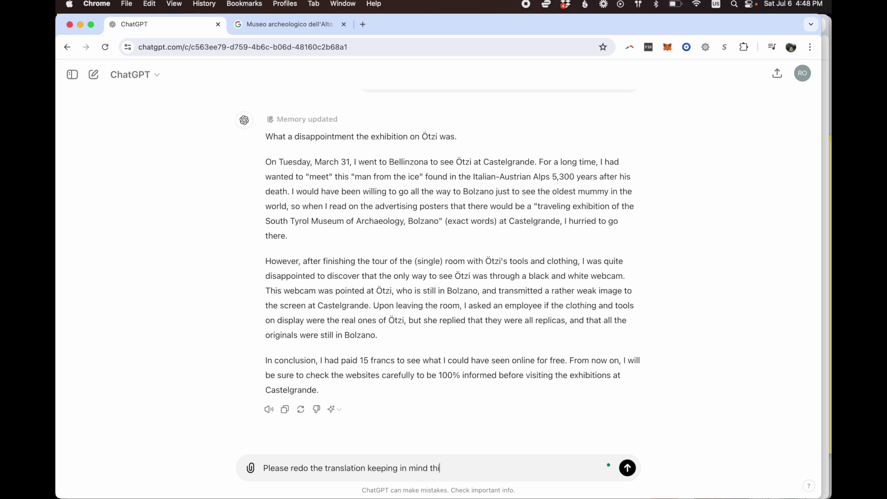
type("s is an op-ed for a local newspaper.")
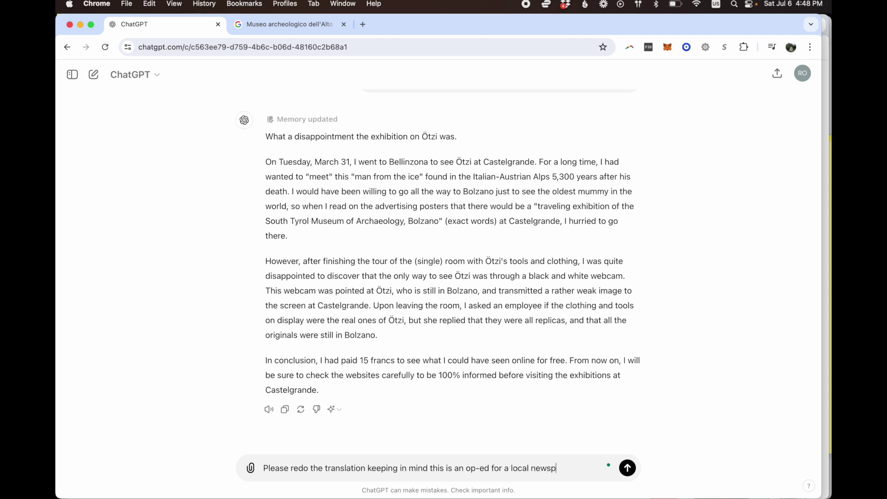
key("Return")
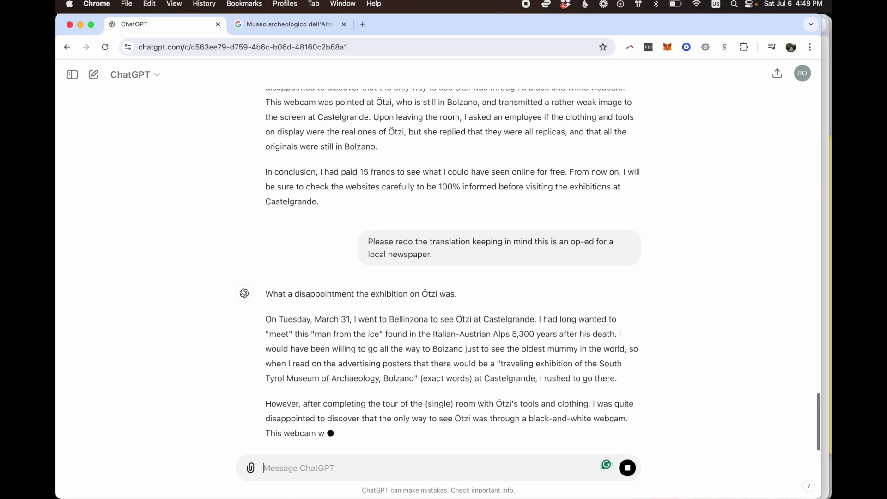
scroll(501, 288, "up", 3)
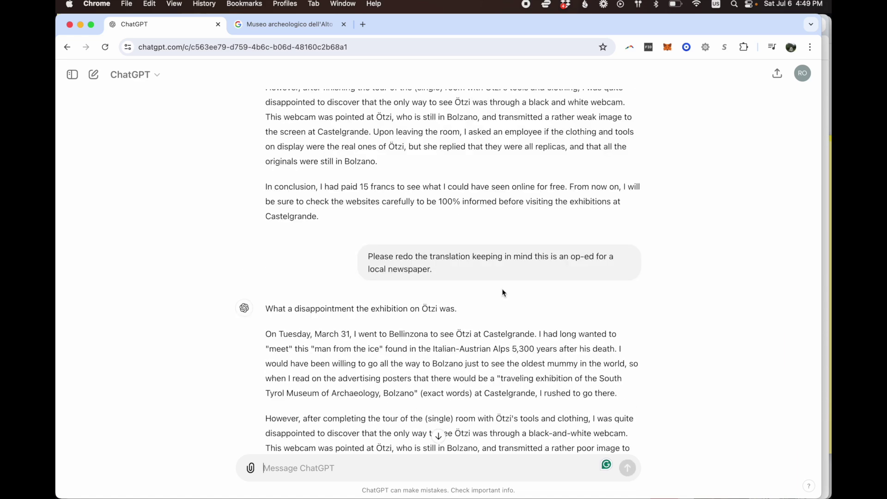
scroll(557, 348, "down", 4)
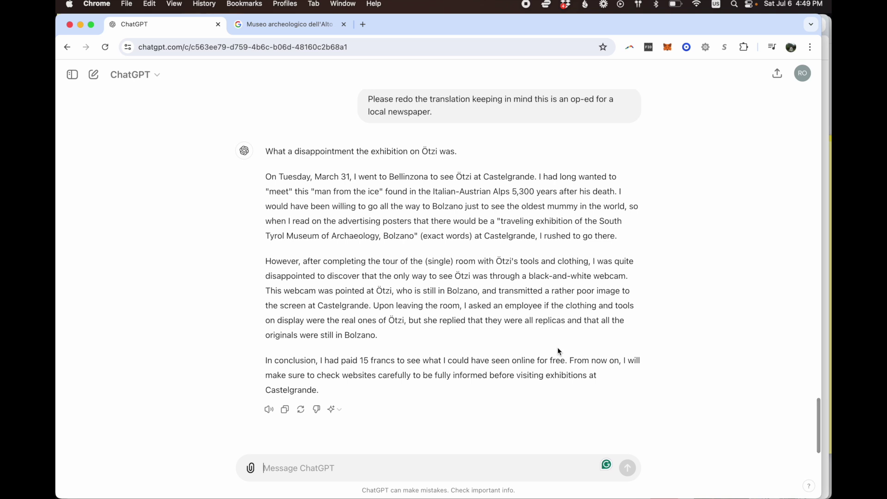
Compare the new op-ed version with the earlier translation
scroll(558, 351, "up", 4)
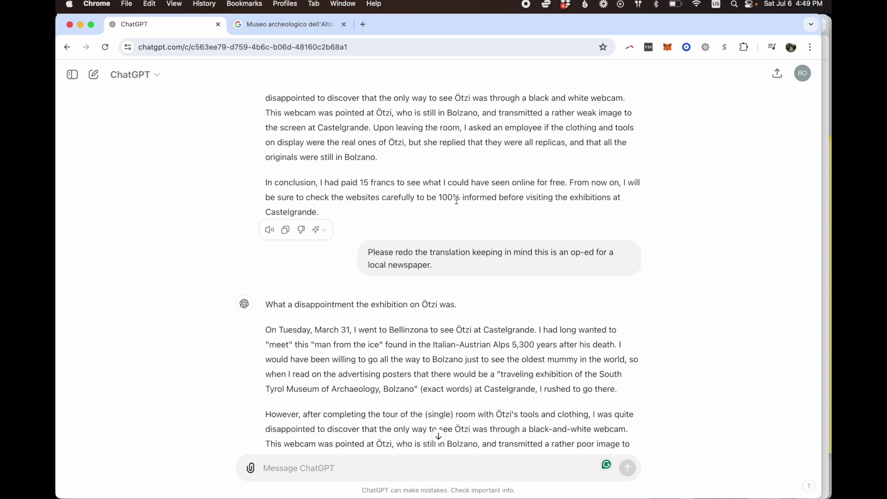
scroll(485, 203, "down", 2)
scroll(487, 207, "down", 2)
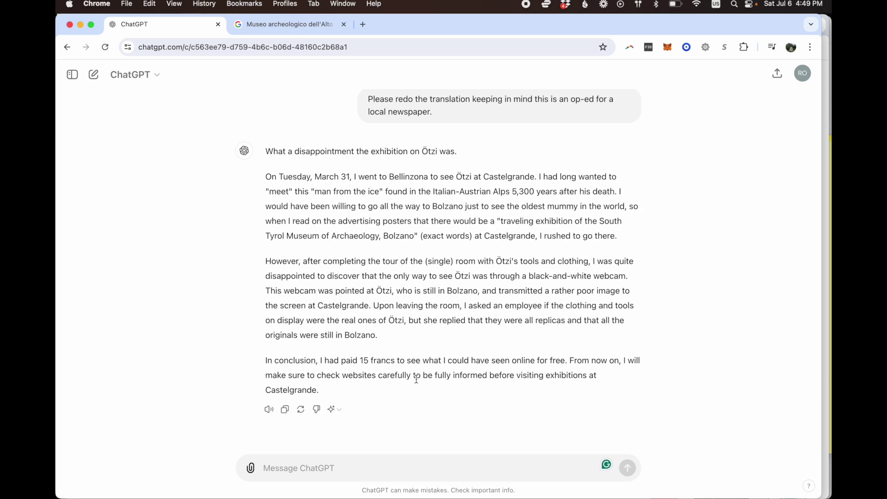
scroll(488, 376, "up", 5)
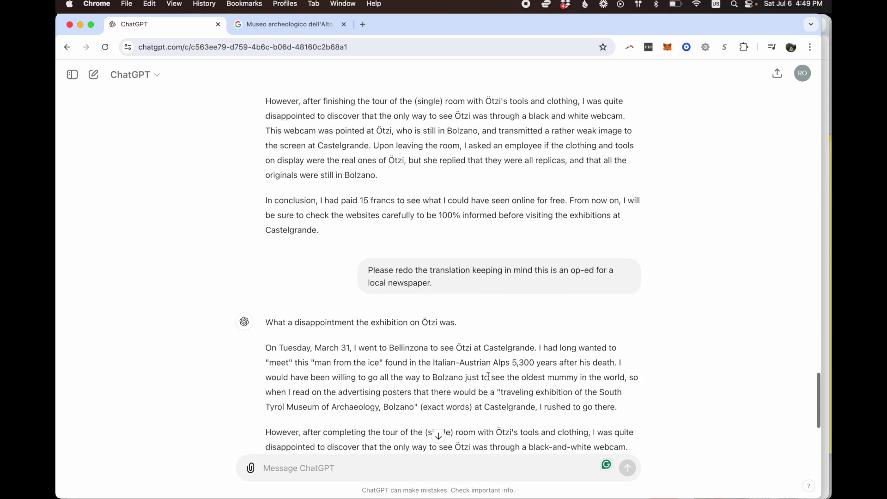
scroll(488, 376, "down", 4)
scroll(489, 376, "down", 1)
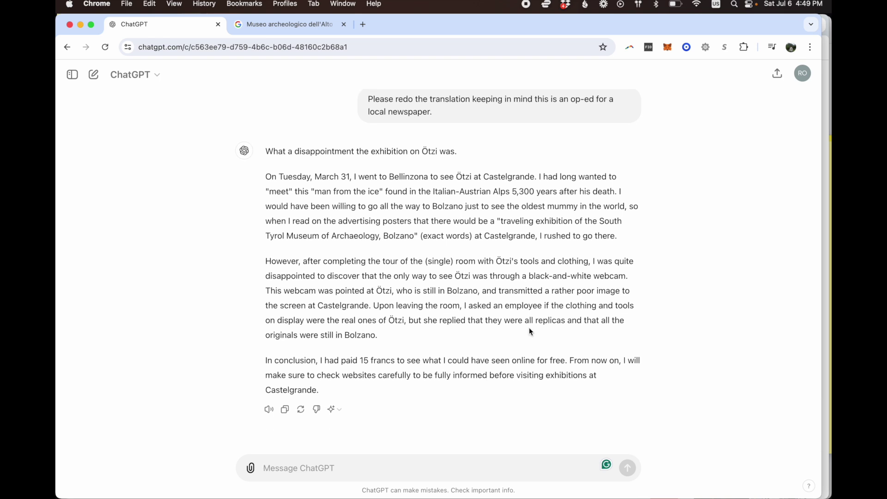
scroll(533, 324, "up", 10)
scroll(534, 314, "up", 3)
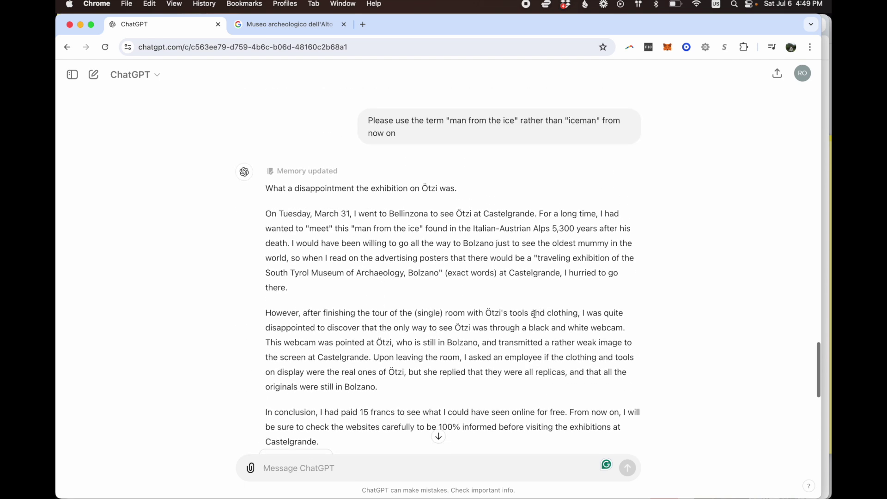
scroll(534, 314, "down", 3)
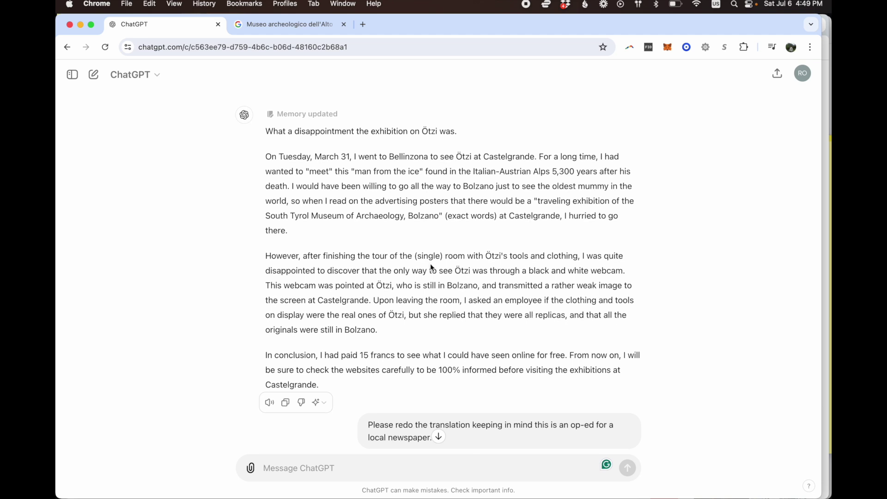
scroll(430, 263, "down", 7)
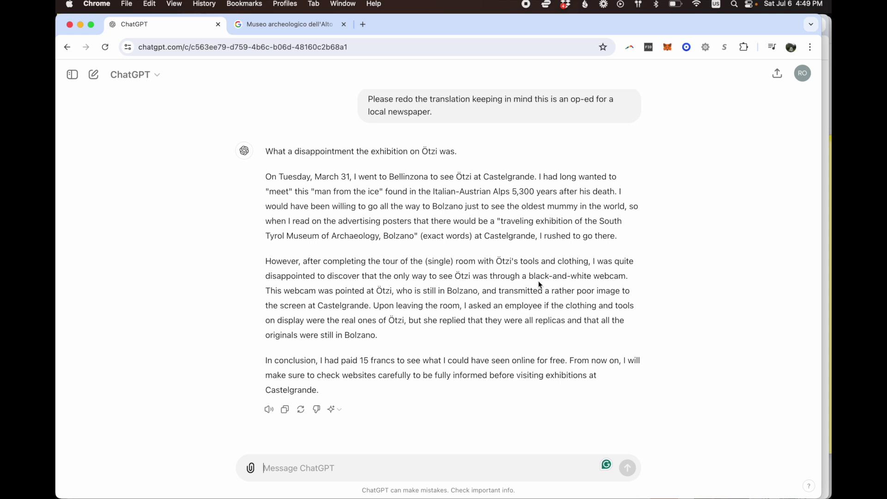
Ask ChatGPT, as a professional Italian-to-English translator of a Ticino, Switzerland op-ed, to redo the Ötzi translation
type("You are a pro")
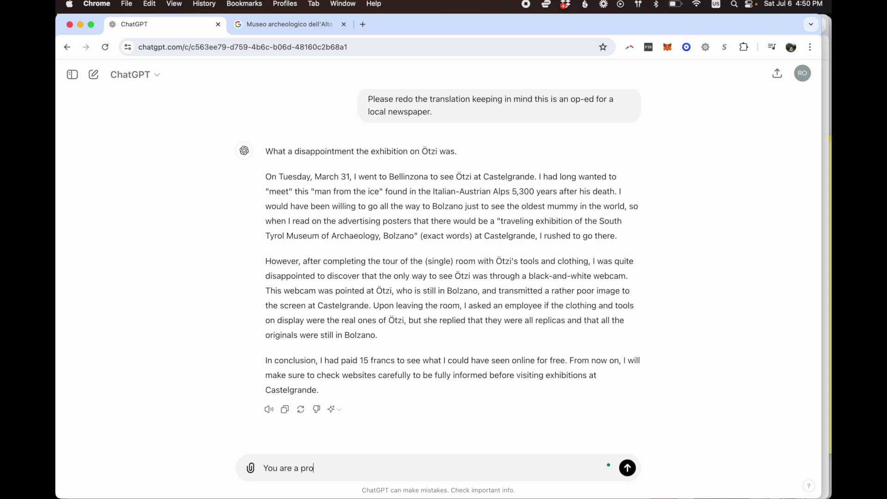
type("fessional Italian to Englis")
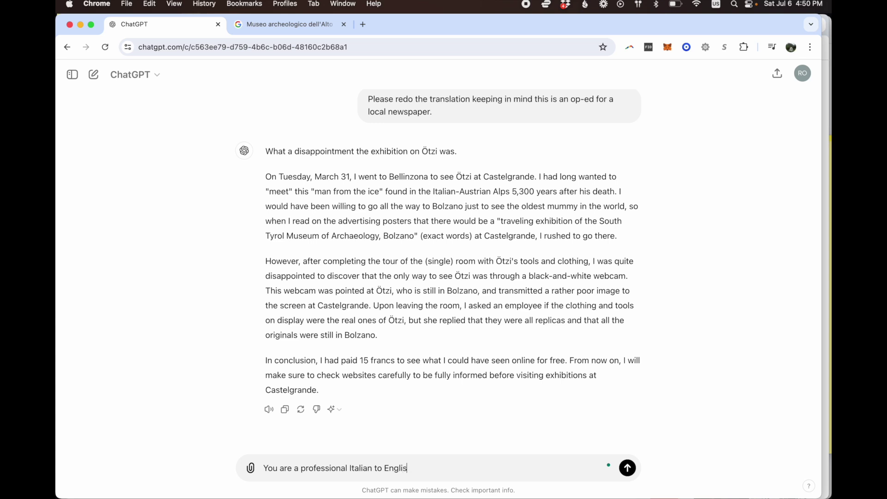
type("h translator. You are transl")
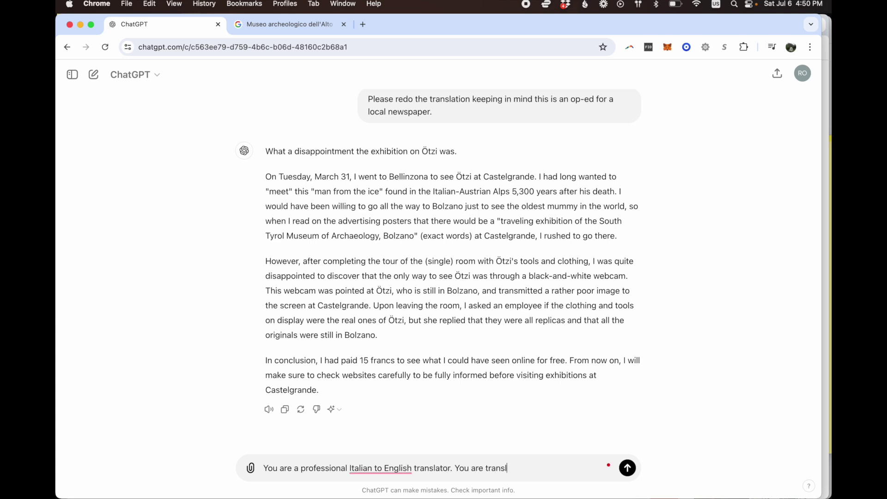
type("ating an op-ed piece that was in a")
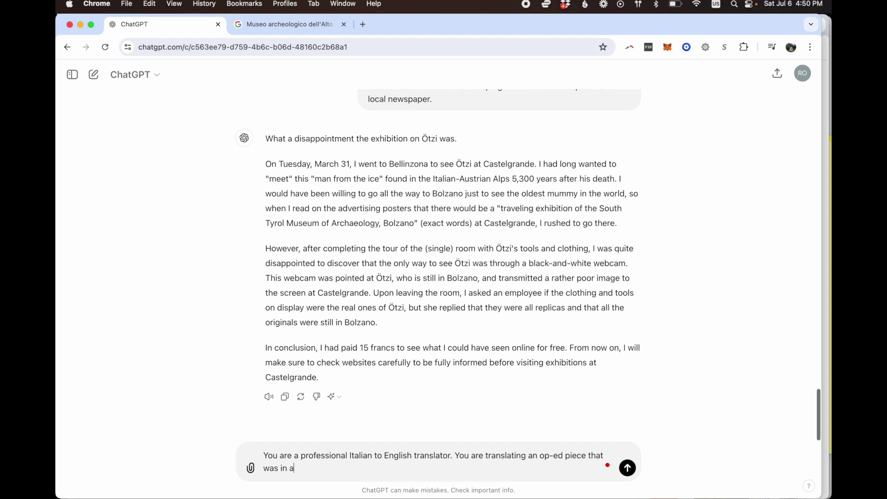
type(" local newspap")
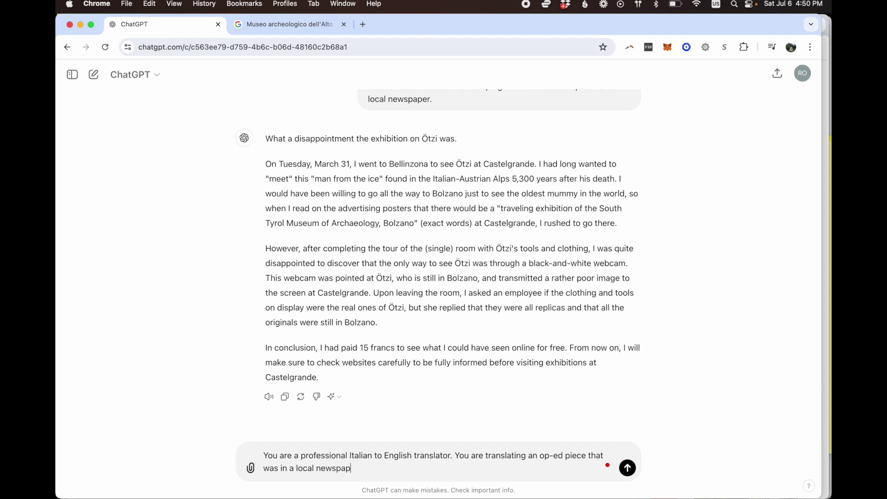
type("er in Ticino, Swi")
type("tzerland. Please")
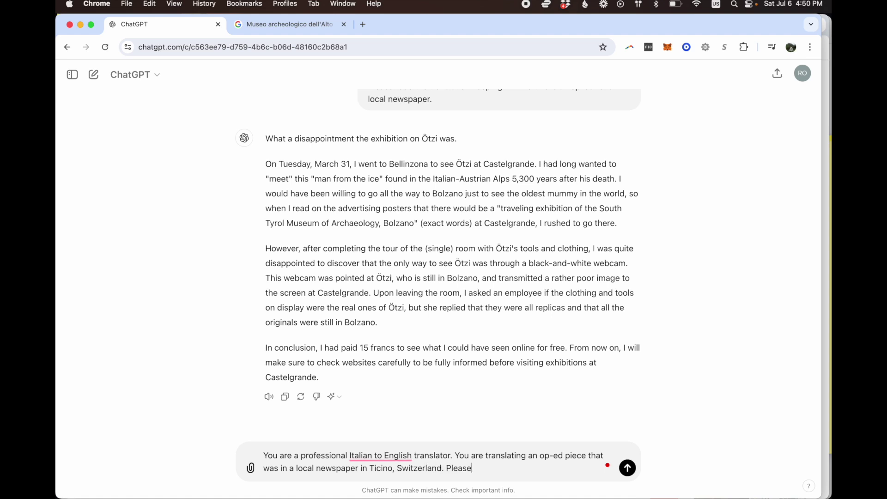
type(" redo the trn")
key("BackSpace")
type("anslation kee")
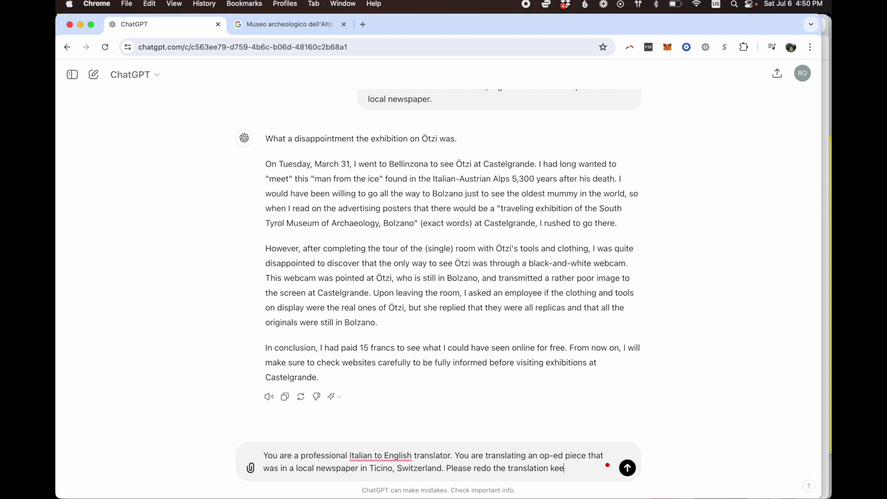
type("ping this in mind.")
key("Return")
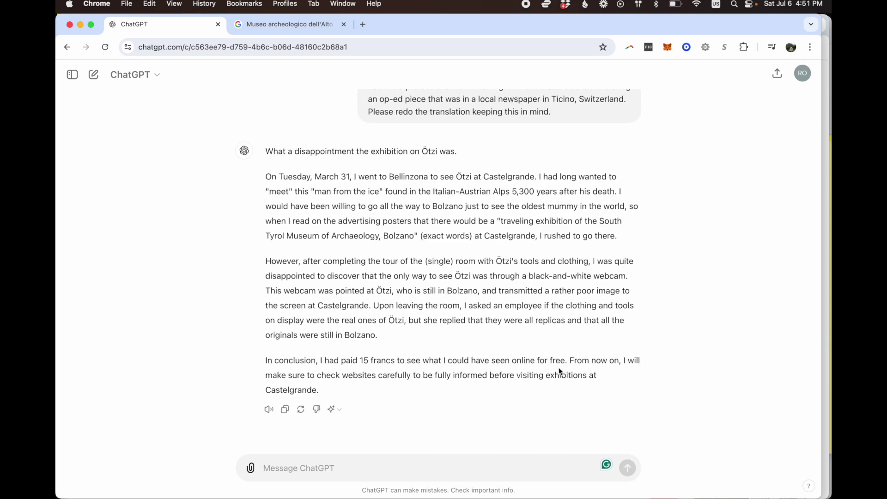
Ask ChatGPT to give the translated op-ed a snazzier title
left_click_drag(459, 153, 267, 152)
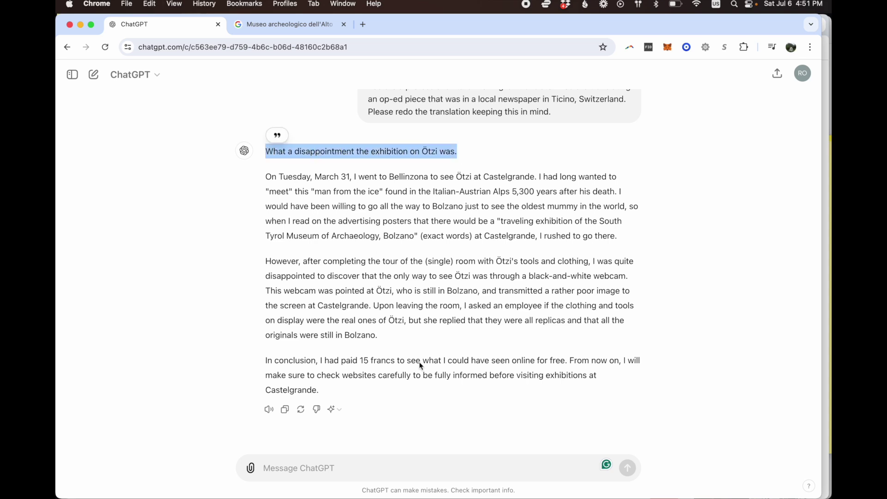
left_click(338, 465)
type("Give i")
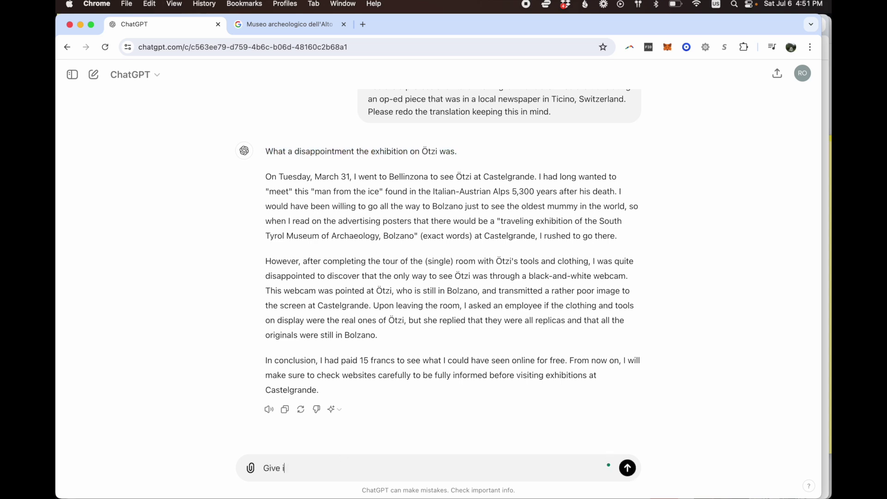
type("t a snazzier title please.")
key("Return")
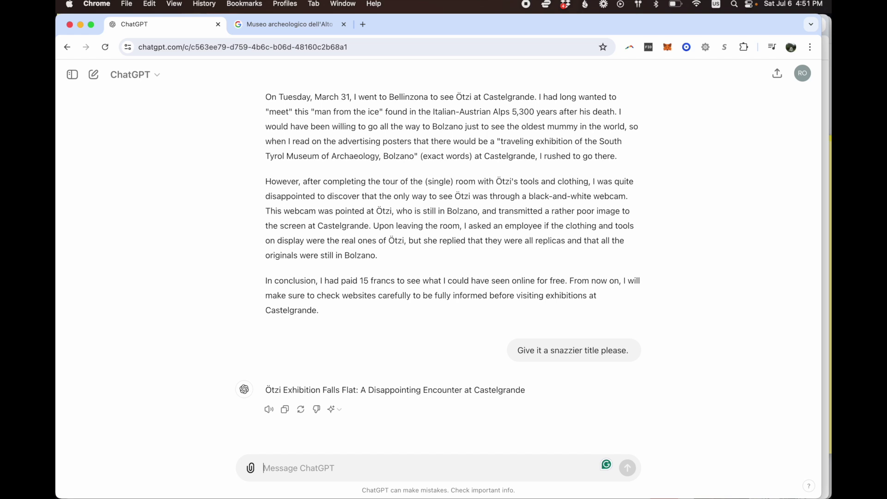
Request 10 different options for a captivating title
type("Give 10 ")
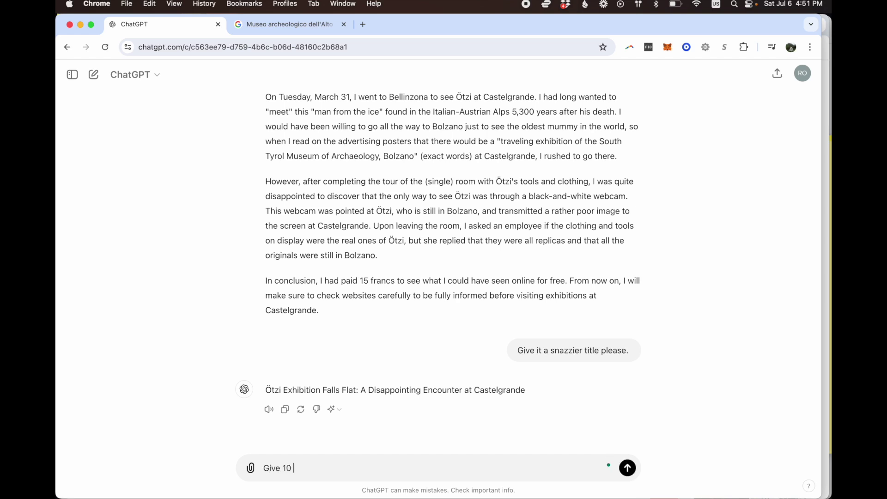
type("different options for a snazzy title")
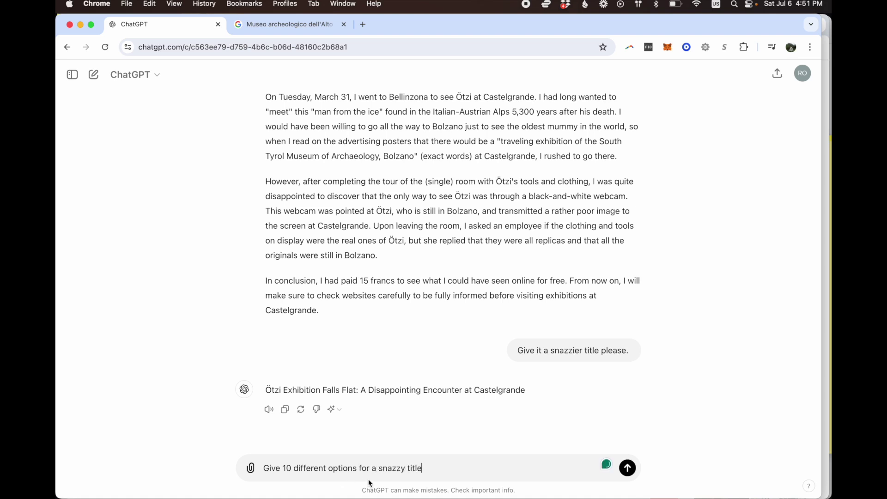
double_click(388, 466)
type("captivating")
key("Return")
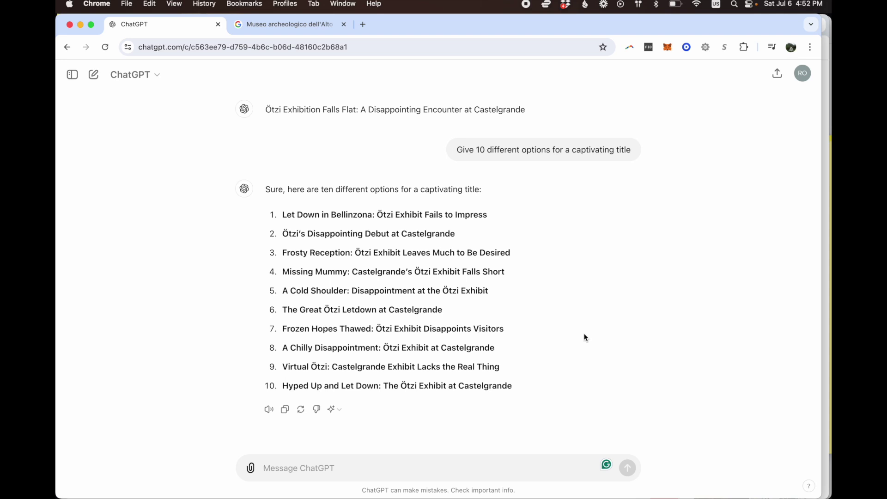
type("Please rate ")
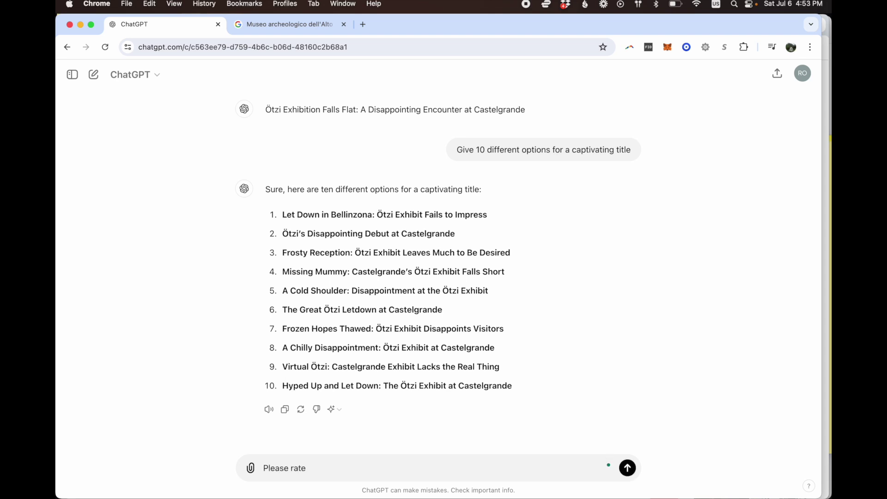
type("your translation of the ar")
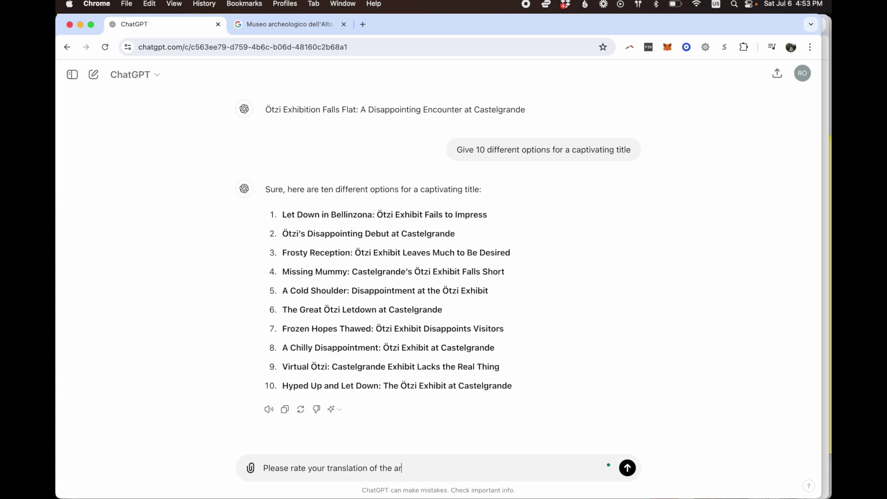
type("ticle")
key("Return")
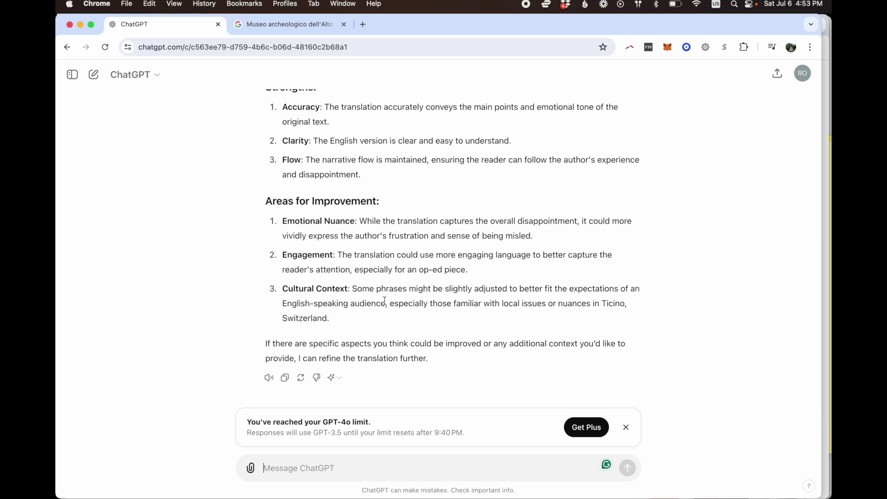
scroll(332, 268, "up", 1)
scroll(301, 222, "down", 1)
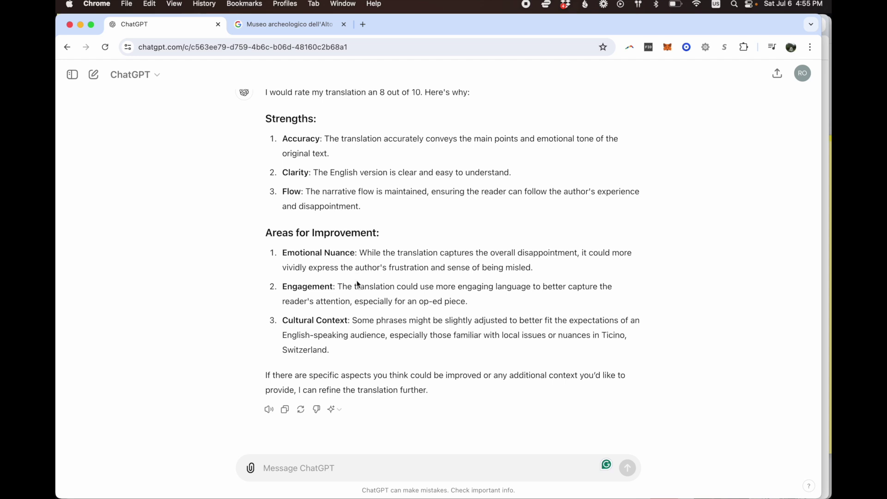
Request a retranslation emphasizing how mad the author is about the Ötzi exhibit, and review the reply
left_click(302, 466)
type("Please r")
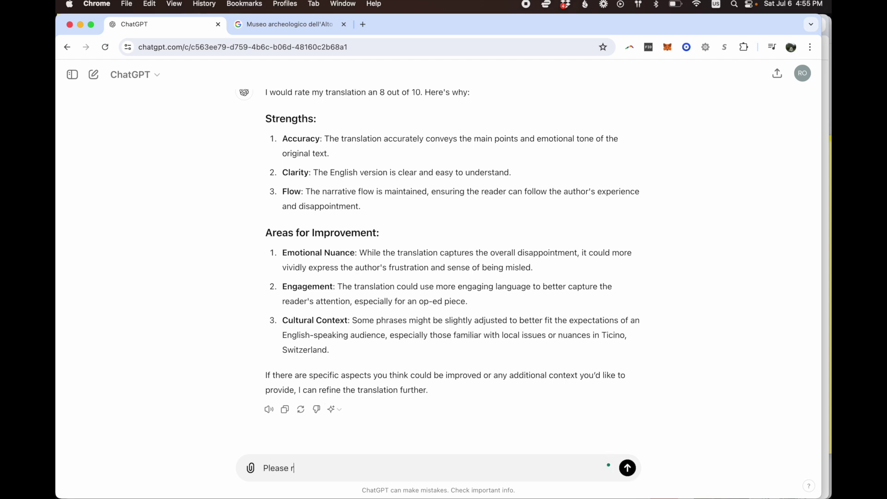
type("edo the translation emphasizing how mad")
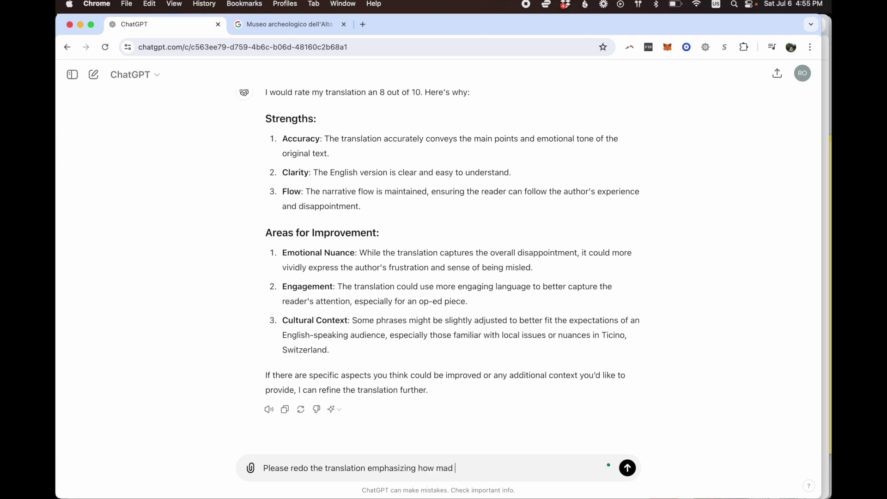
type(" I am about this exhibit")
key("Return")
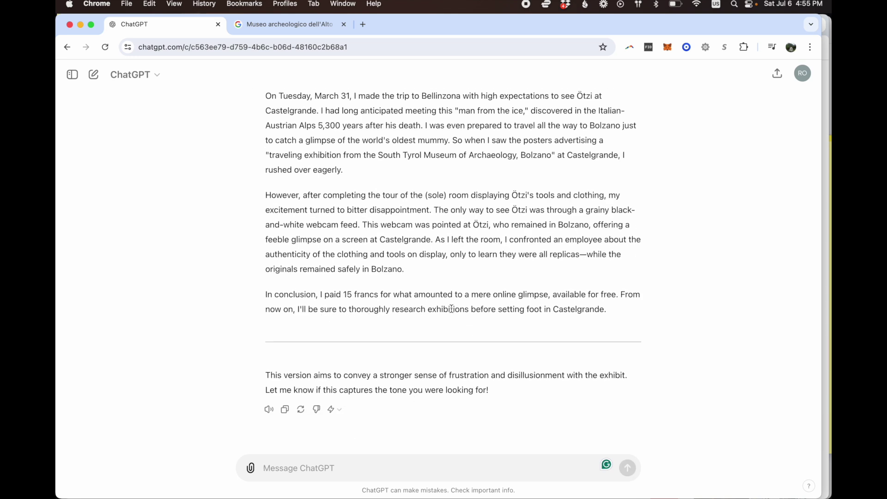
scroll(523, 309, "up", 1)
scroll(523, 308, "up", 2)
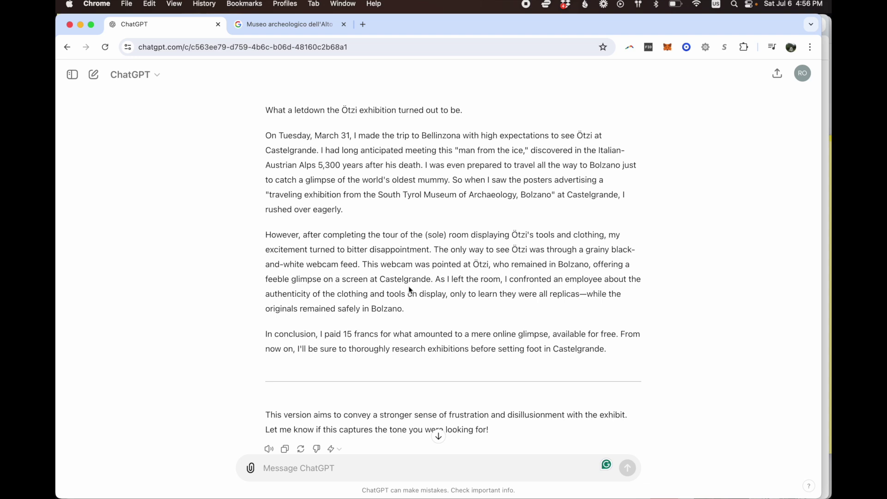
scroll(409, 289, "down", 2)
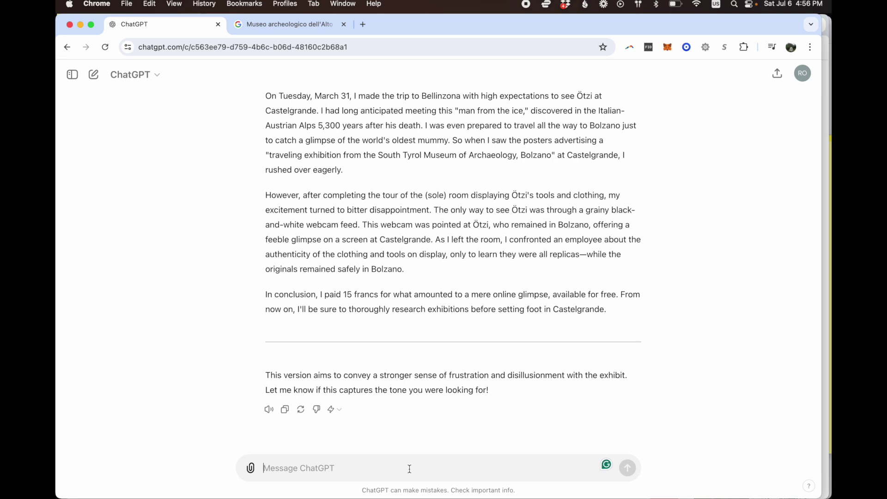
Paste and send the prompt asking to retell the op-ed as someone else's past visit
type("Redo the translation, but rather than making it about my personal visit, make it about someone else’s visit in the past.")
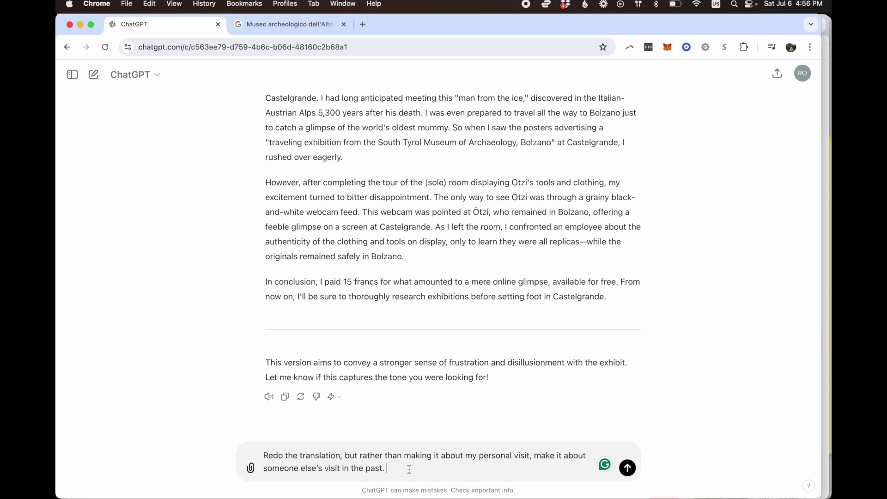
key("Return")
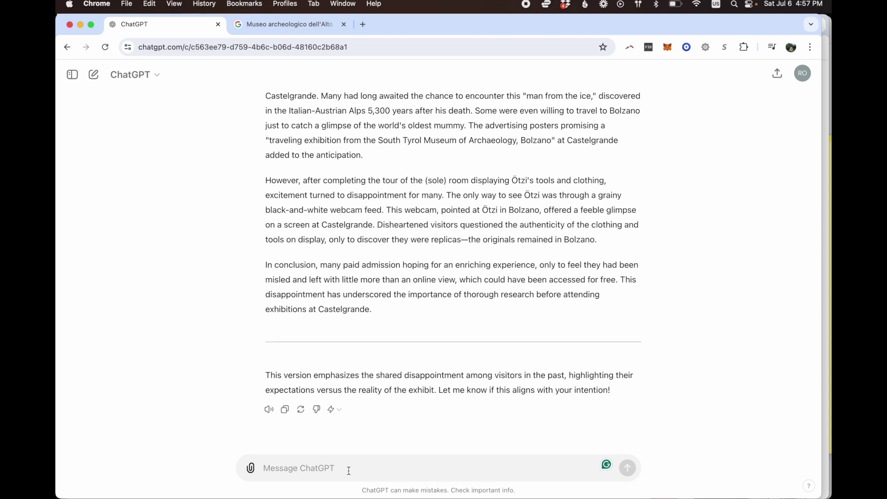
Send 'Redo the translation as a poem' to get the Ötzi op-ed in rhyming verse
type("Redo the tran")
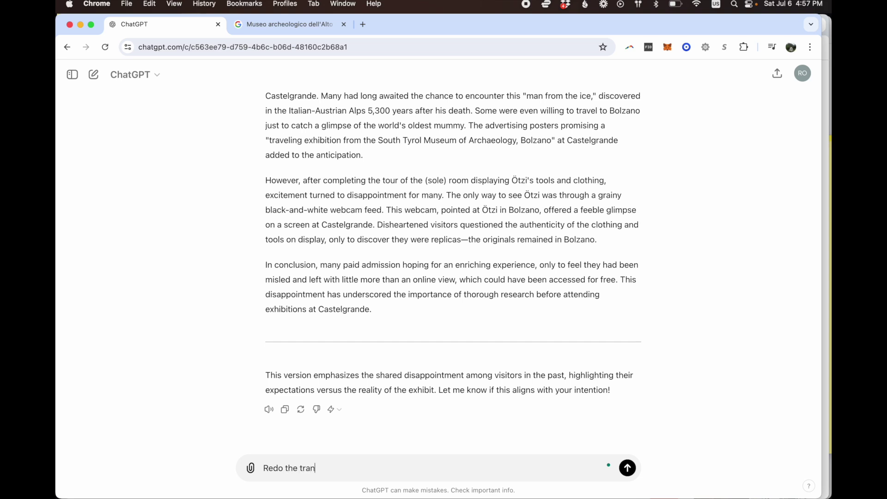
type("slation as a poem")
key("Return")
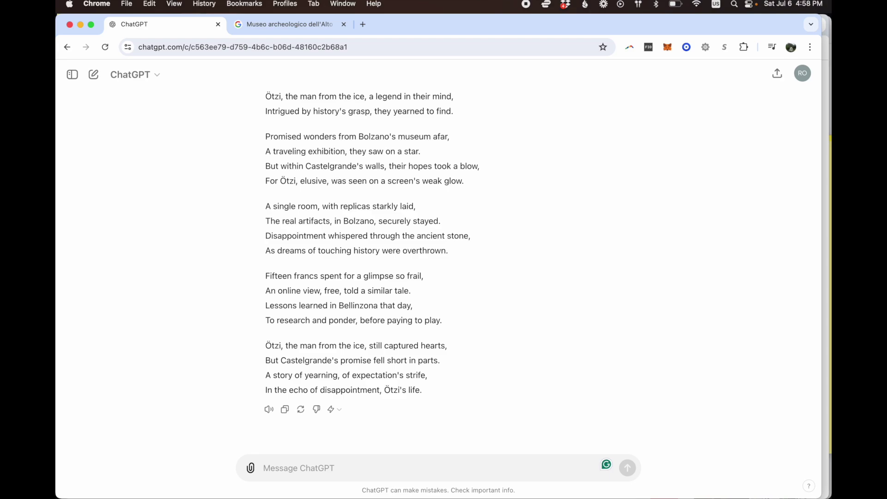
scroll(561, 375, "up", 20)
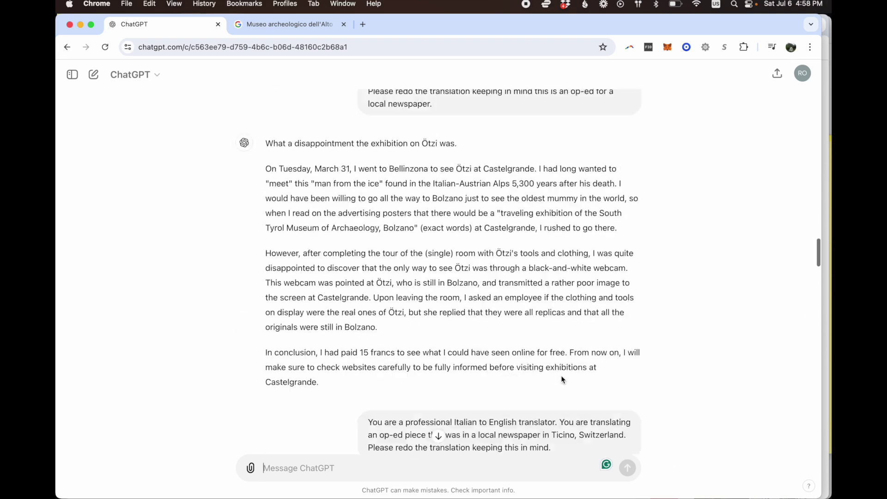
scroll(561, 376, "down", 20)
scroll(561, 375, "up", 10)
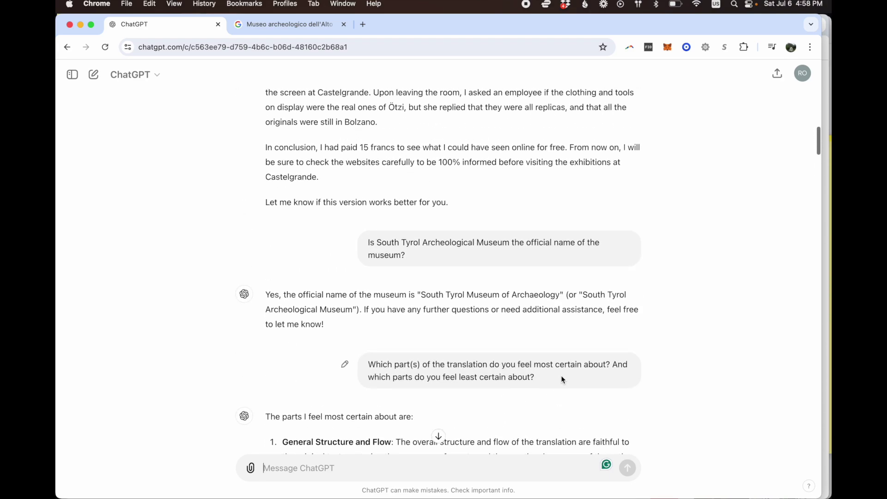
scroll(561, 379, "up", 20)
scroll(561, 379, "down", 20)
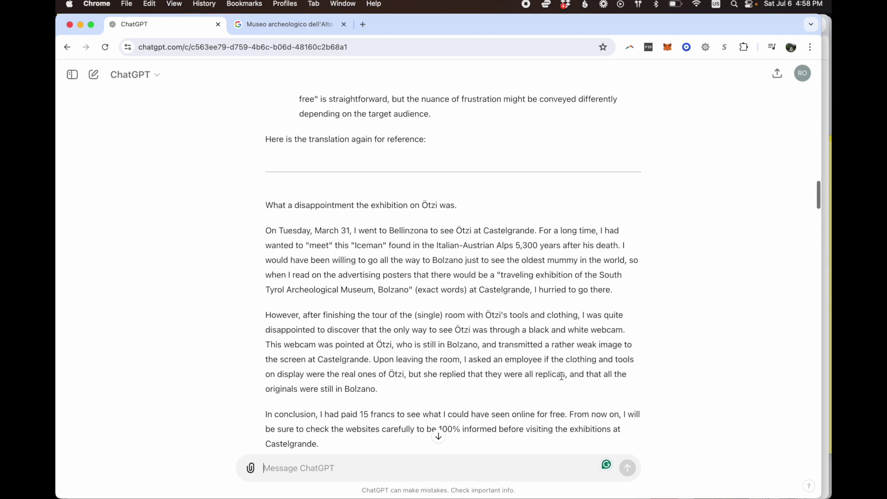
scroll(562, 375, "down", 15)
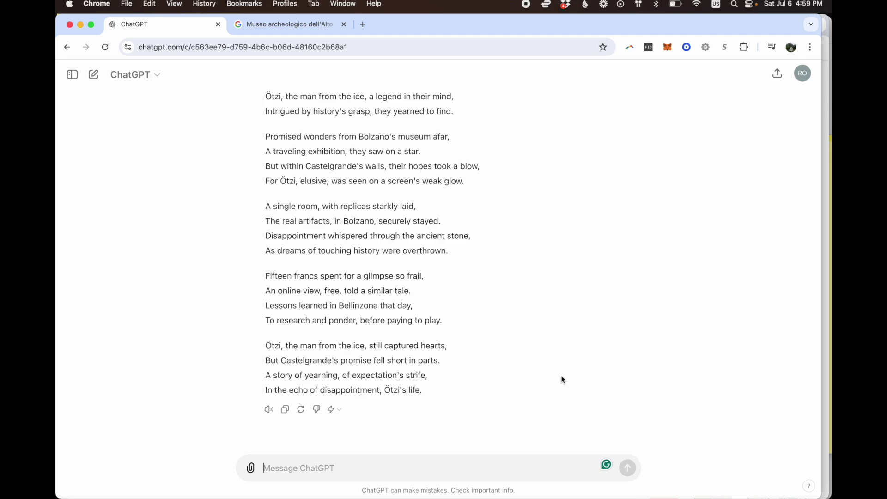
scroll(561, 375, "up", 15)
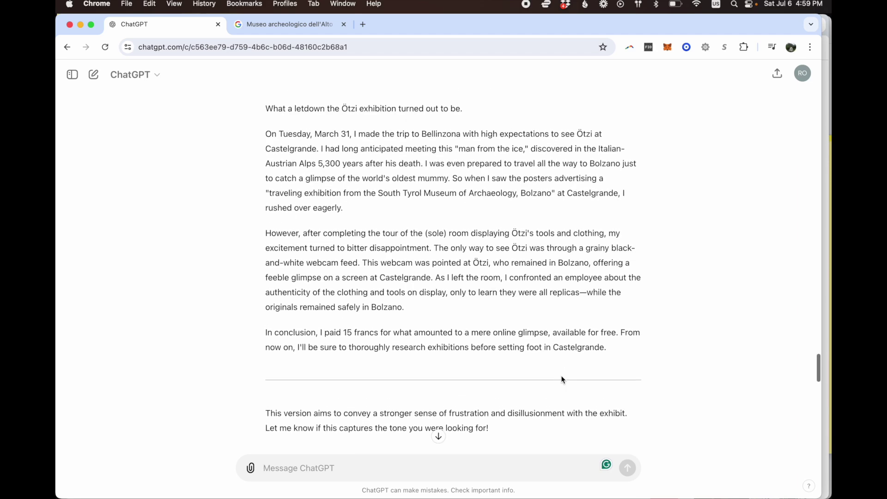
scroll(560, 375, "down", 10)
scroll(562, 378, "down", 3)
scroll(562, 378, "up", 3)
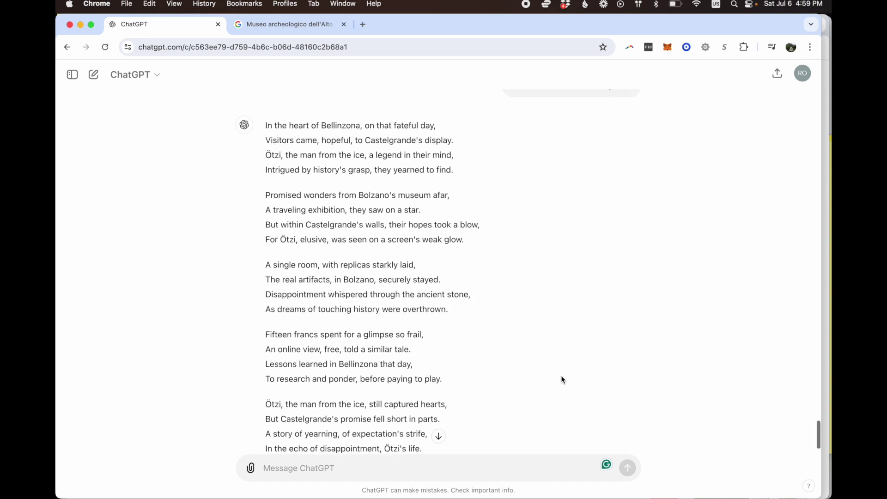
scroll(562, 378, "down", 4)
scroll(561, 379, "up", 20)
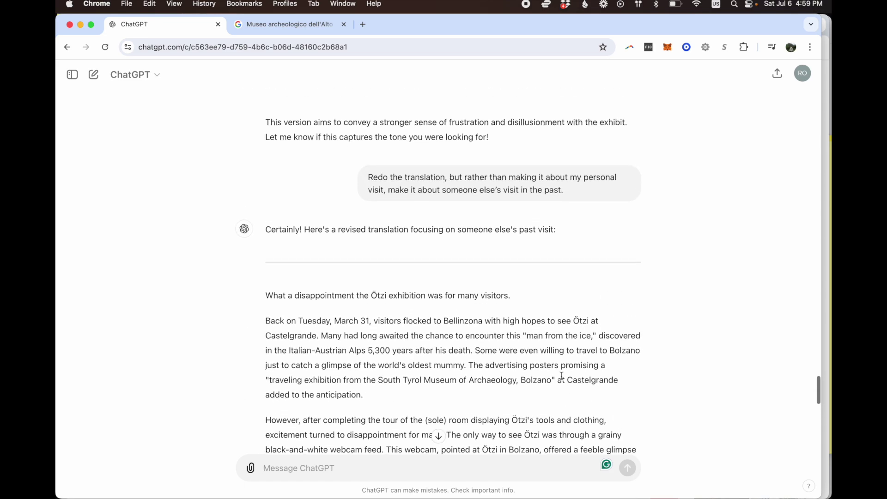
scroll(562, 379, "up", 20)
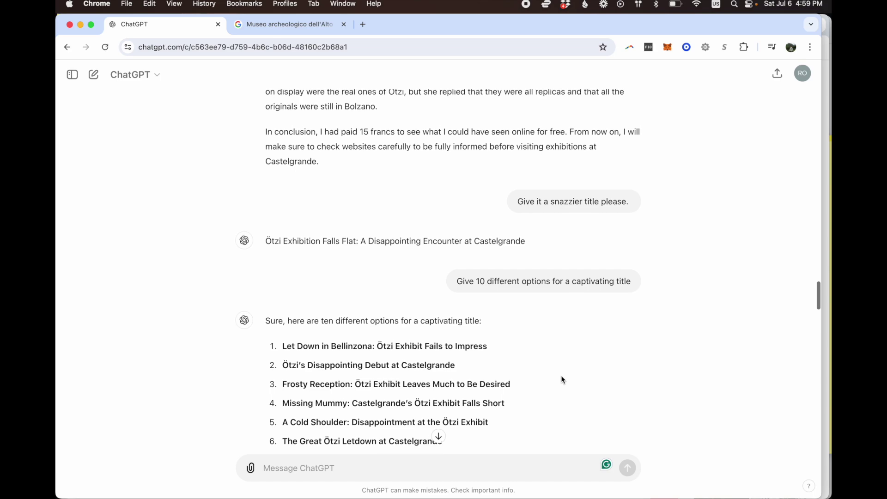
scroll(561, 375, "up", 20)
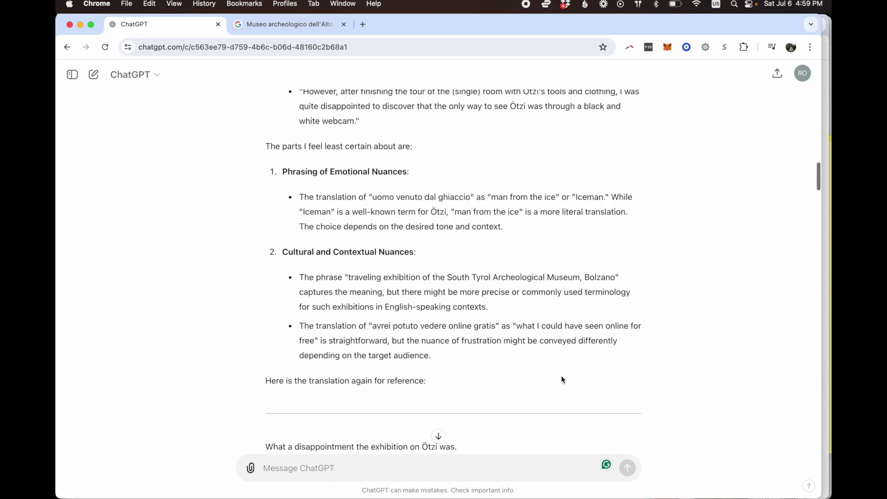
scroll(561, 375, "up", 10)
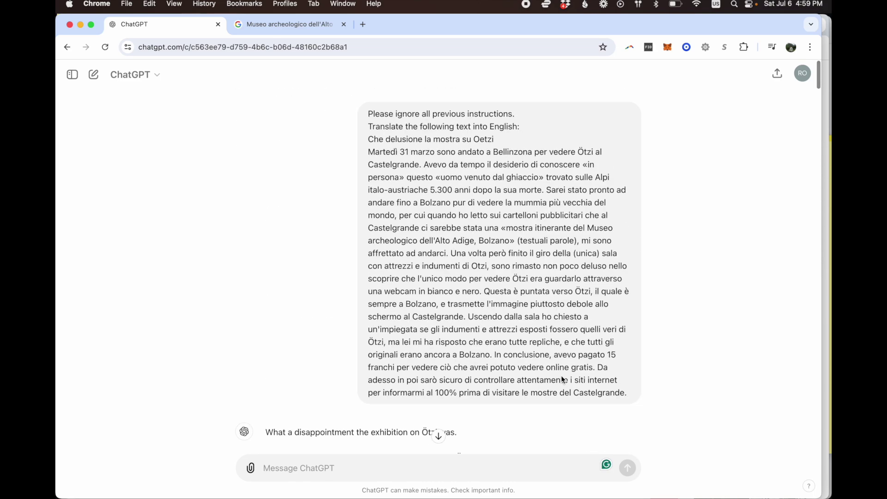
scroll(562, 375, "down", 1)
scroll(562, 376, "down", 15)
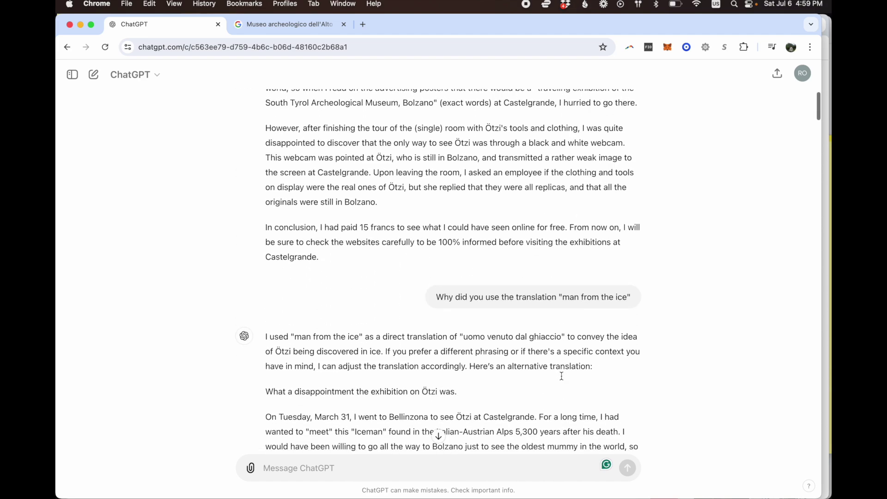
scroll(561, 375, "down", 20)
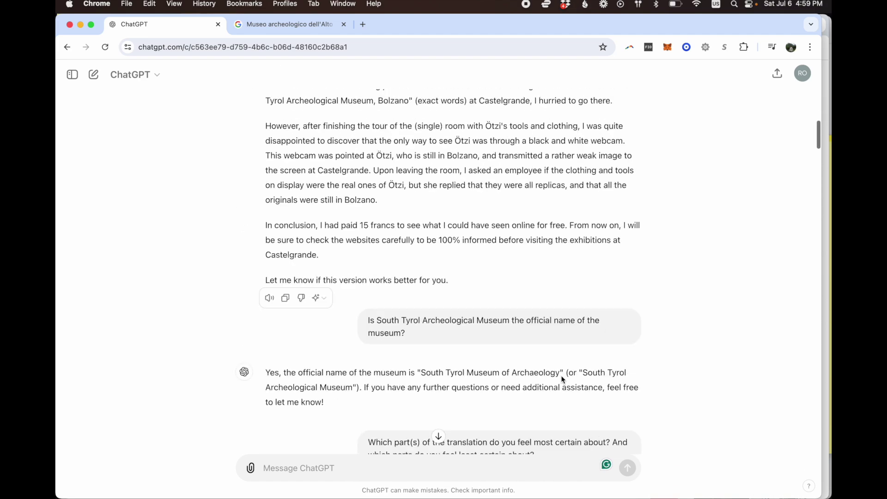
scroll(562, 379, "down", 20)
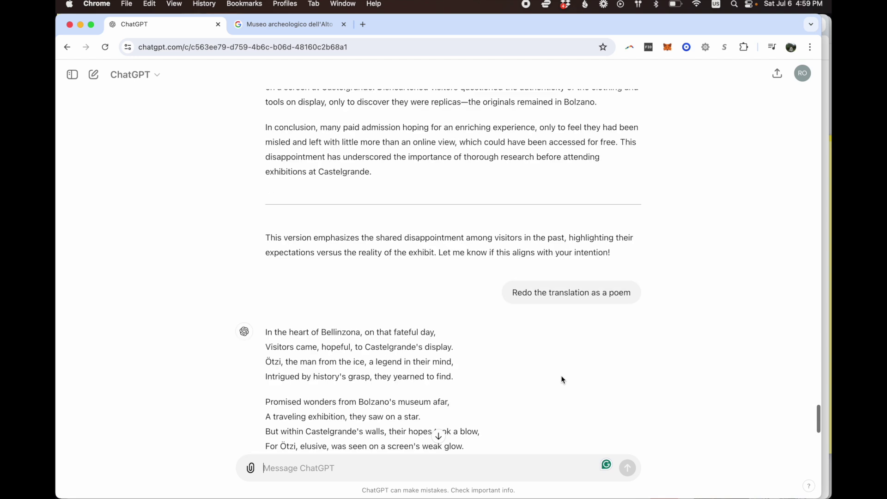